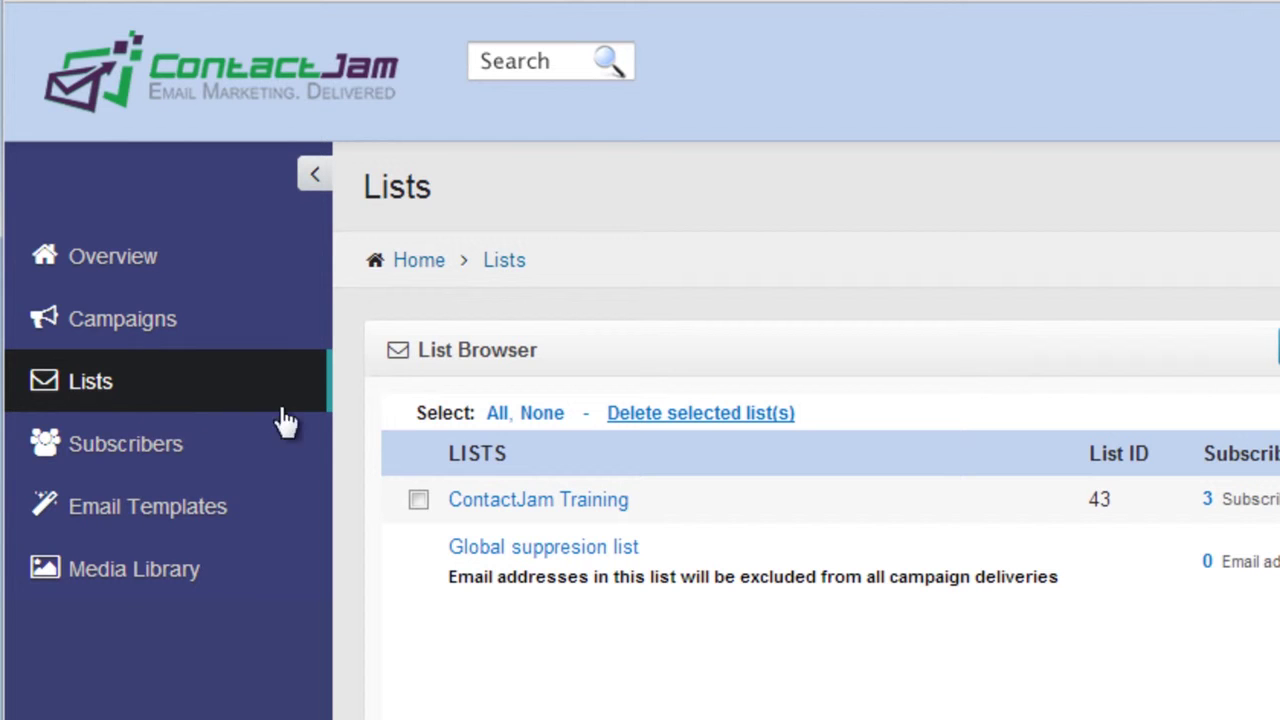
Step: Open the email of the "Welcome to ContactJam Training" auto responder in the ContactJam Training list for editing
{"action": "left_click", "coordinate": [558, 505]}
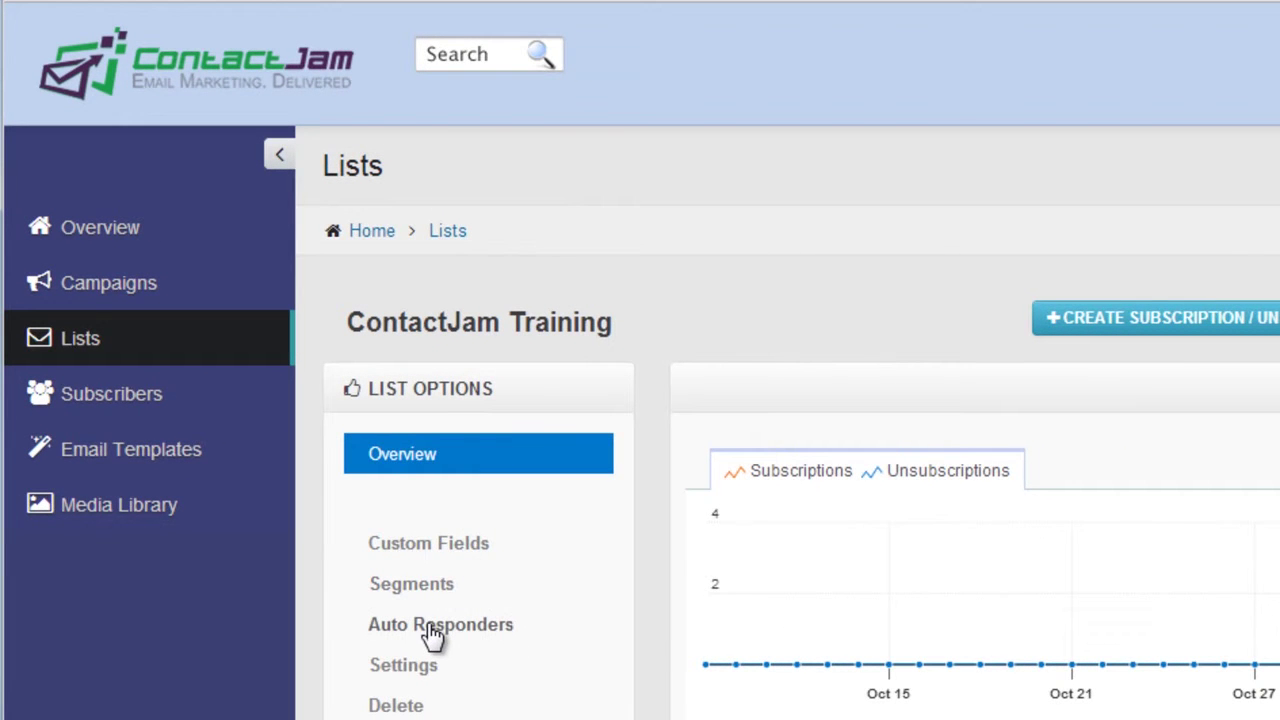
{"action": "left_click", "coordinate": [441, 601]}
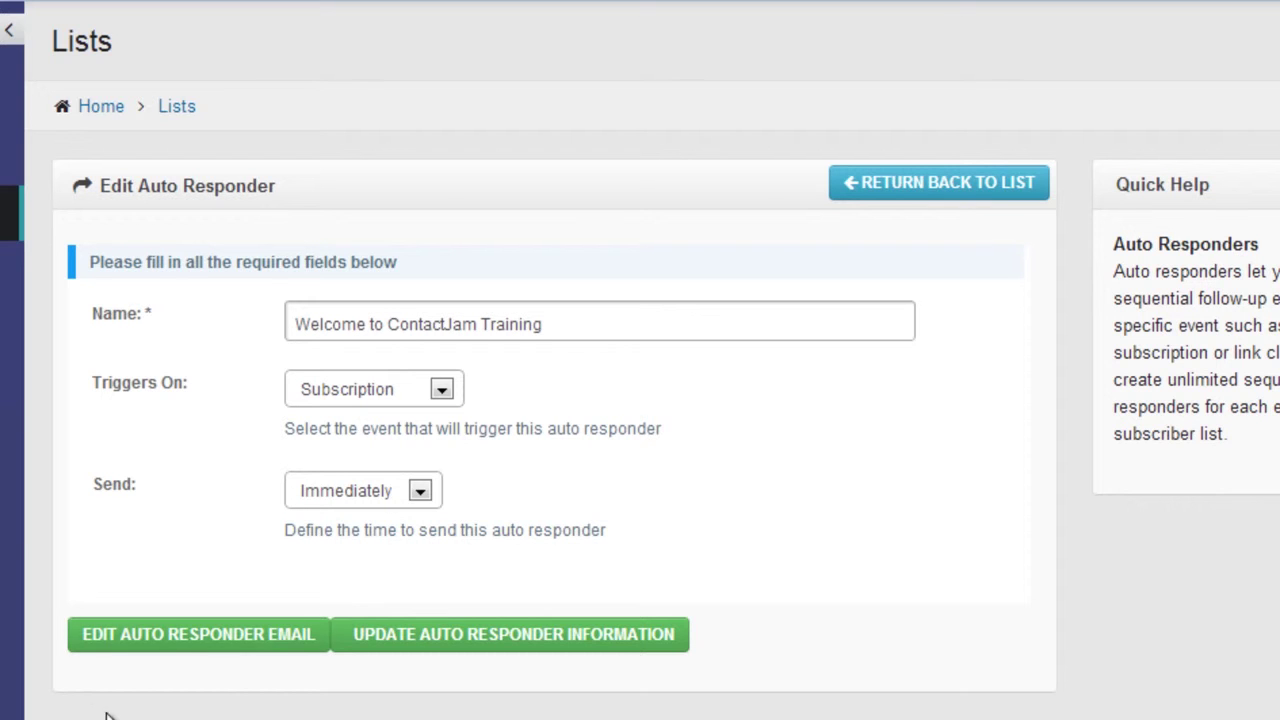
{"action": "left_click", "coordinate": [195, 636]}
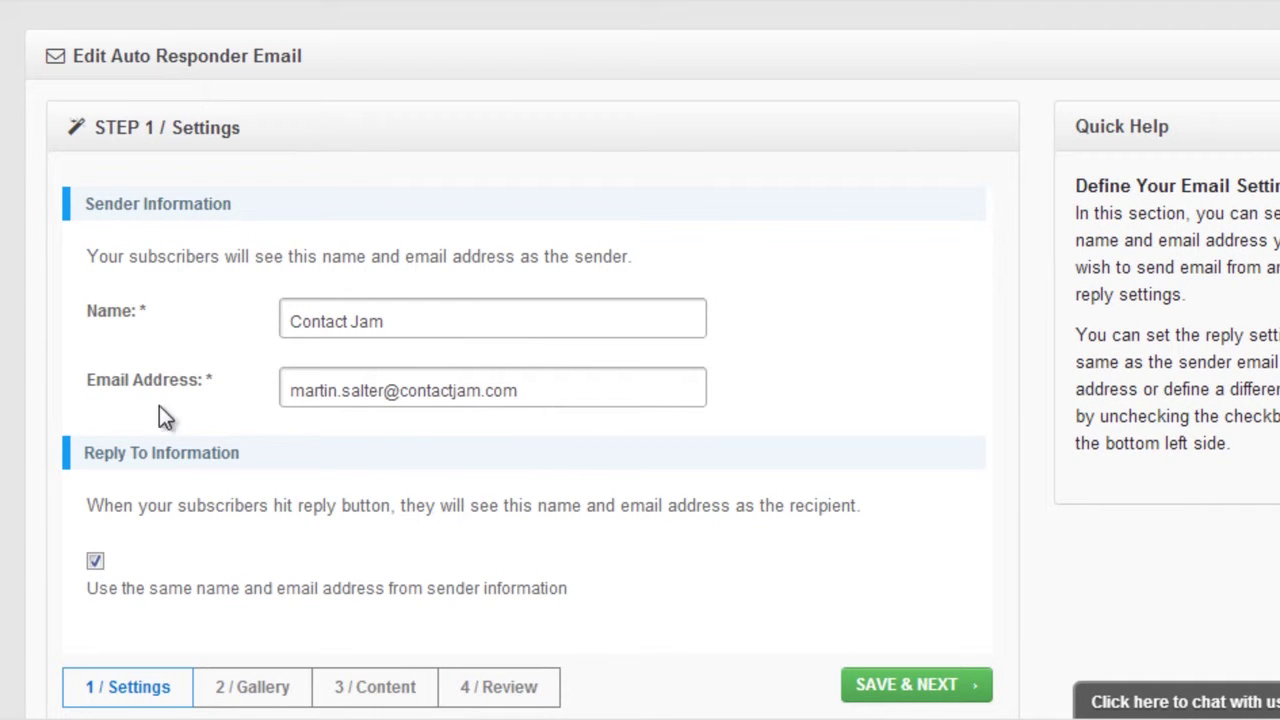
Step: Save the sender settings, keep the ContactJam Training template in the gallery, and advance to the email's content step
{"action": "left_click", "coordinate": [916, 686]}
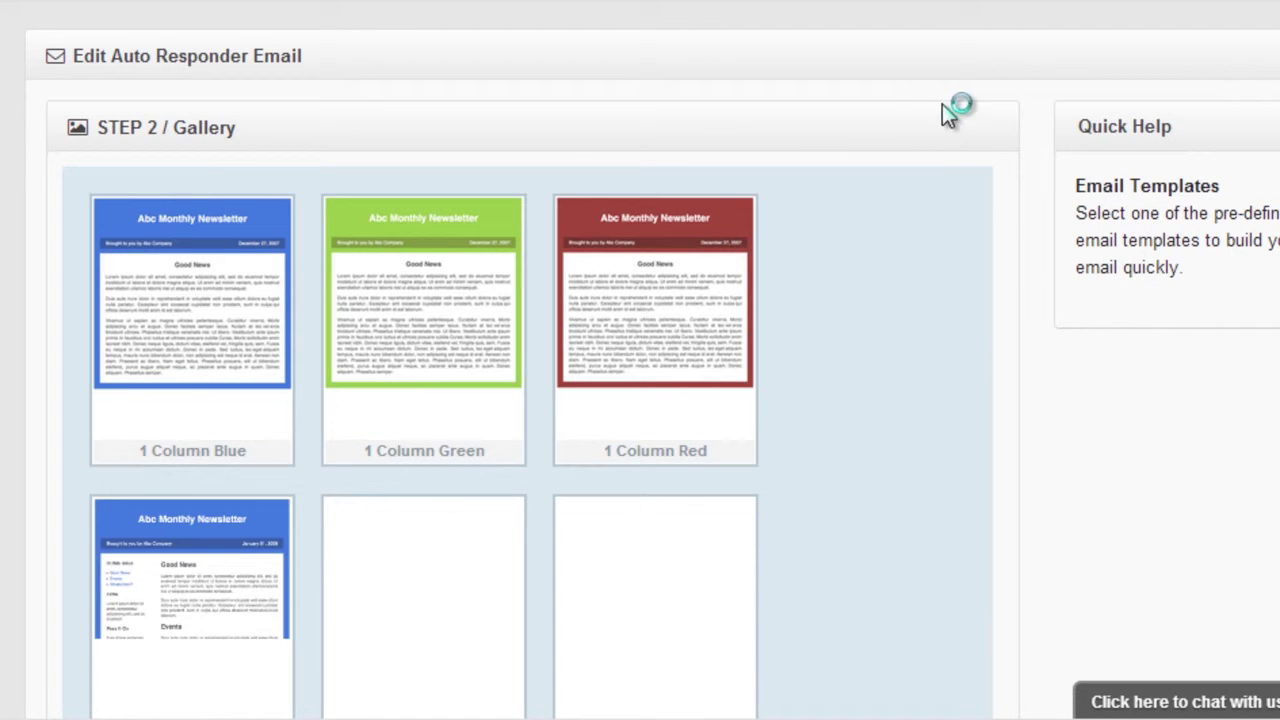
{"action": "scroll", "coordinate": [995, 266], "scroll_direction": "down", "scroll_amount": 2}
{"action": "scroll", "coordinate": [337, 606], "scroll_direction": "down", "scroll_amount": 4}
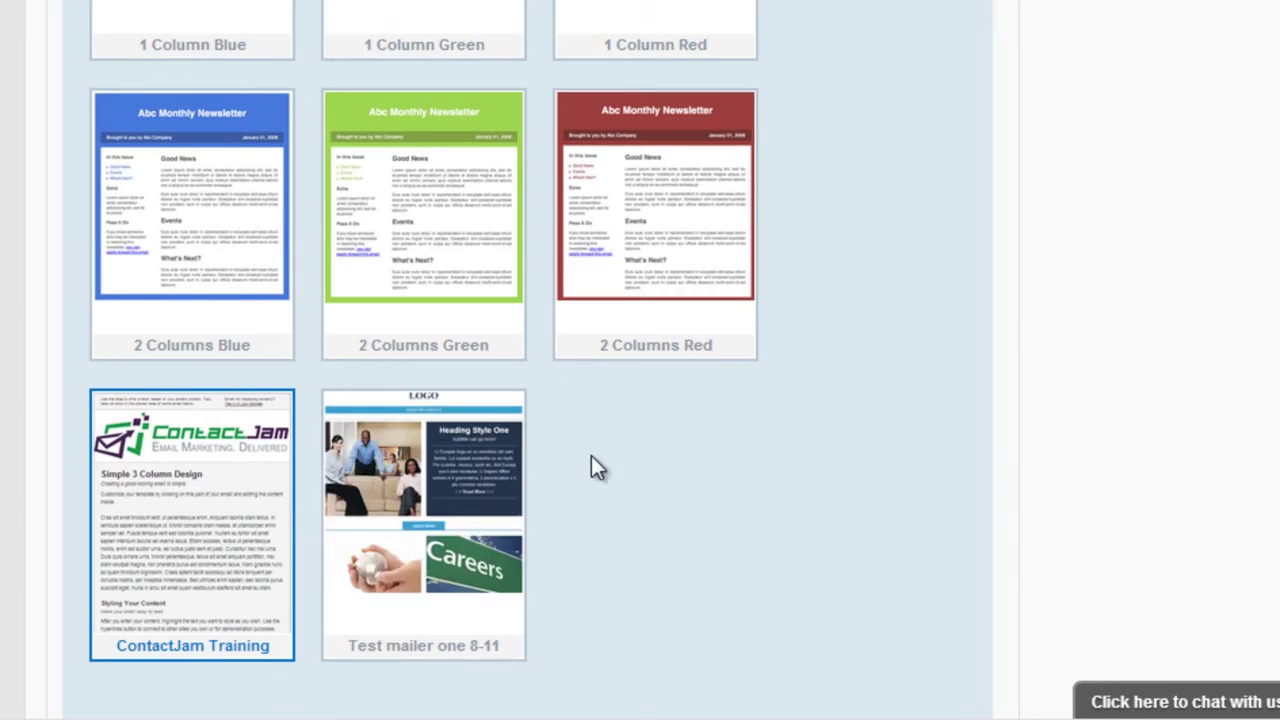
{"action": "scroll", "coordinate": [537, 489], "scroll_direction": "down", "scroll_amount": 4}
{"action": "left_click", "coordinate": [928, 515]}
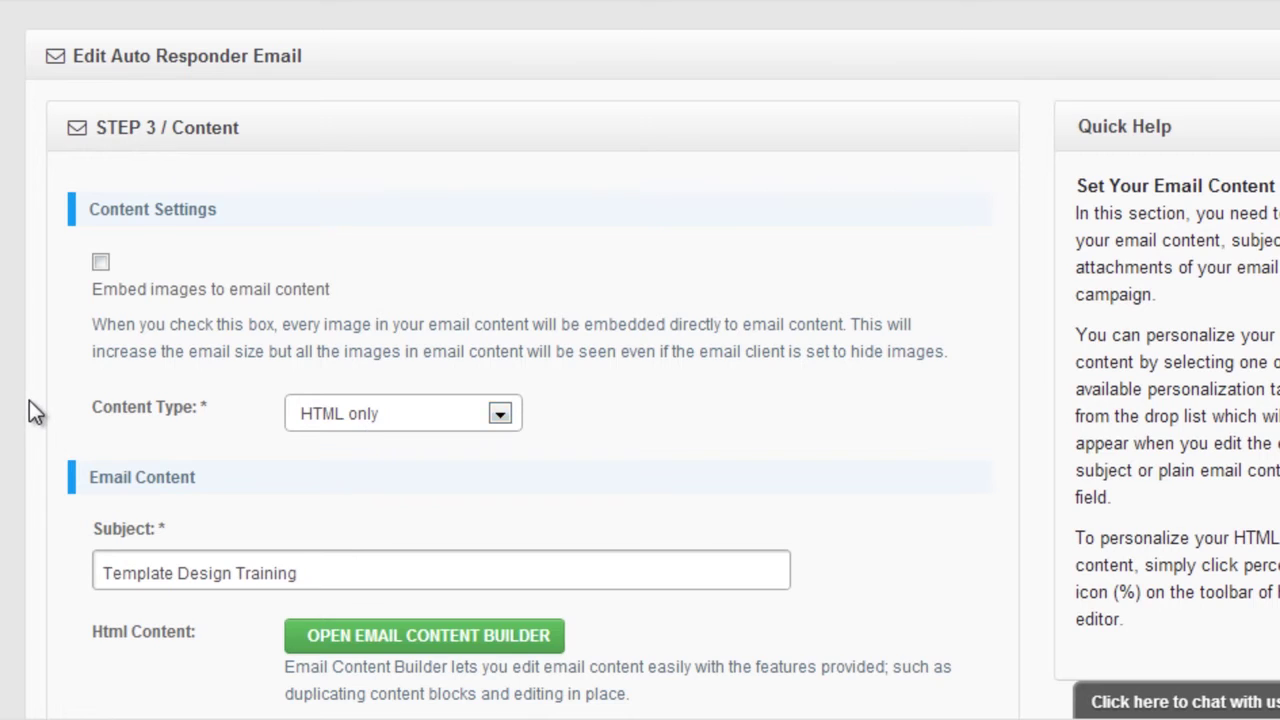
Step: Open the email content builder and start editing the first of the three Repeatable Content blocks
{"action": "scroll", "coordinate": [29, 400], "scroll_direction": "down", "scroll_amount": 4}
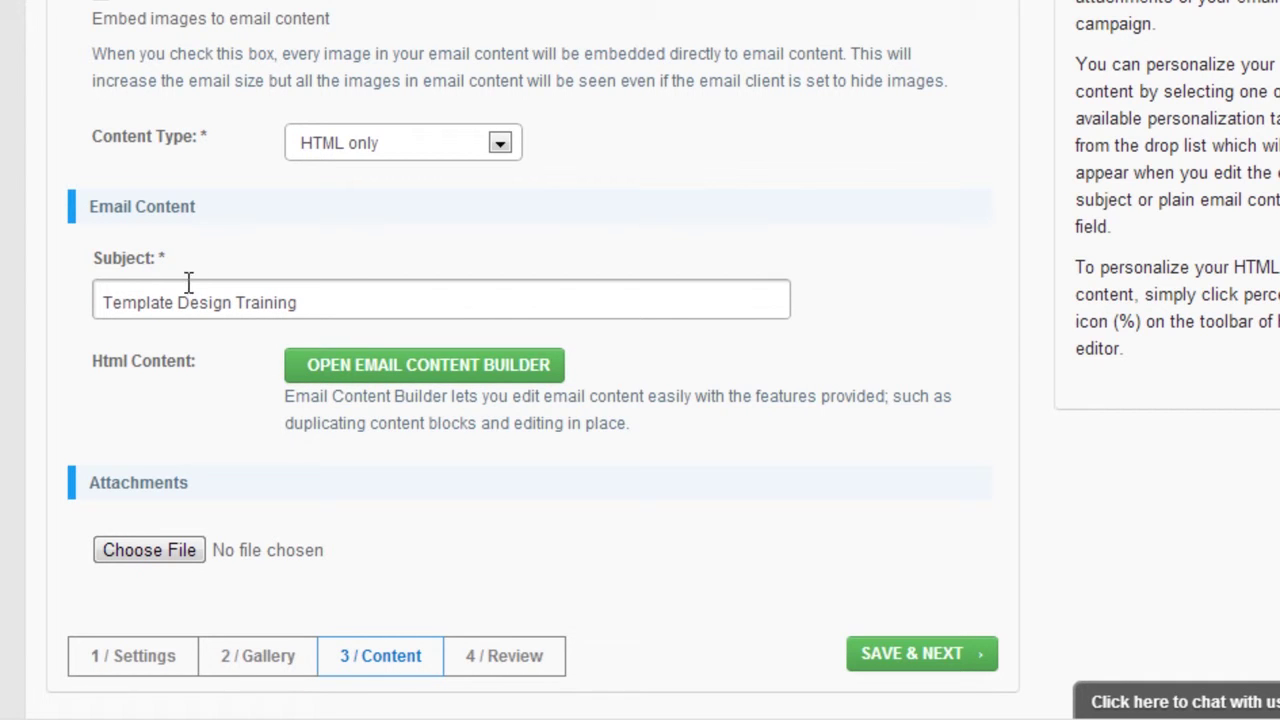
{"action": "left_click", "coordinate": [360, 367]}
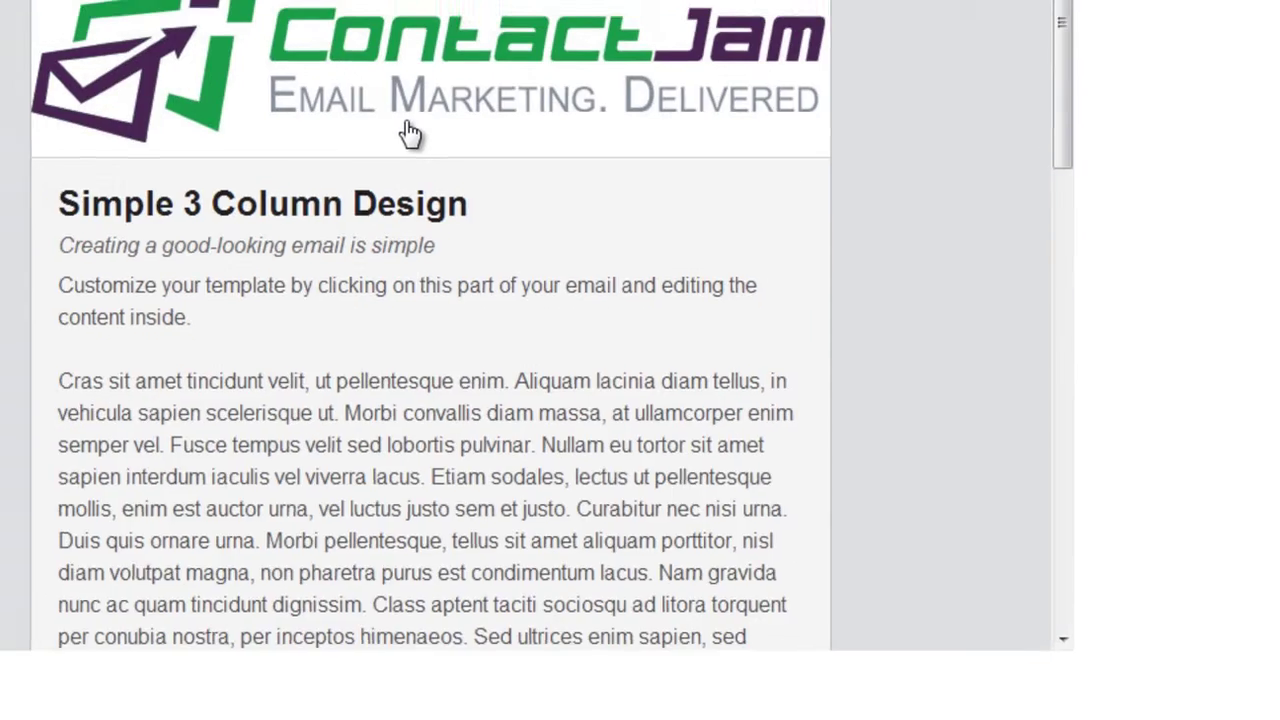
{"action": "scroll", "coordinate": [467, 318], "scroll_direction": "down", "scroll_amount": 10}
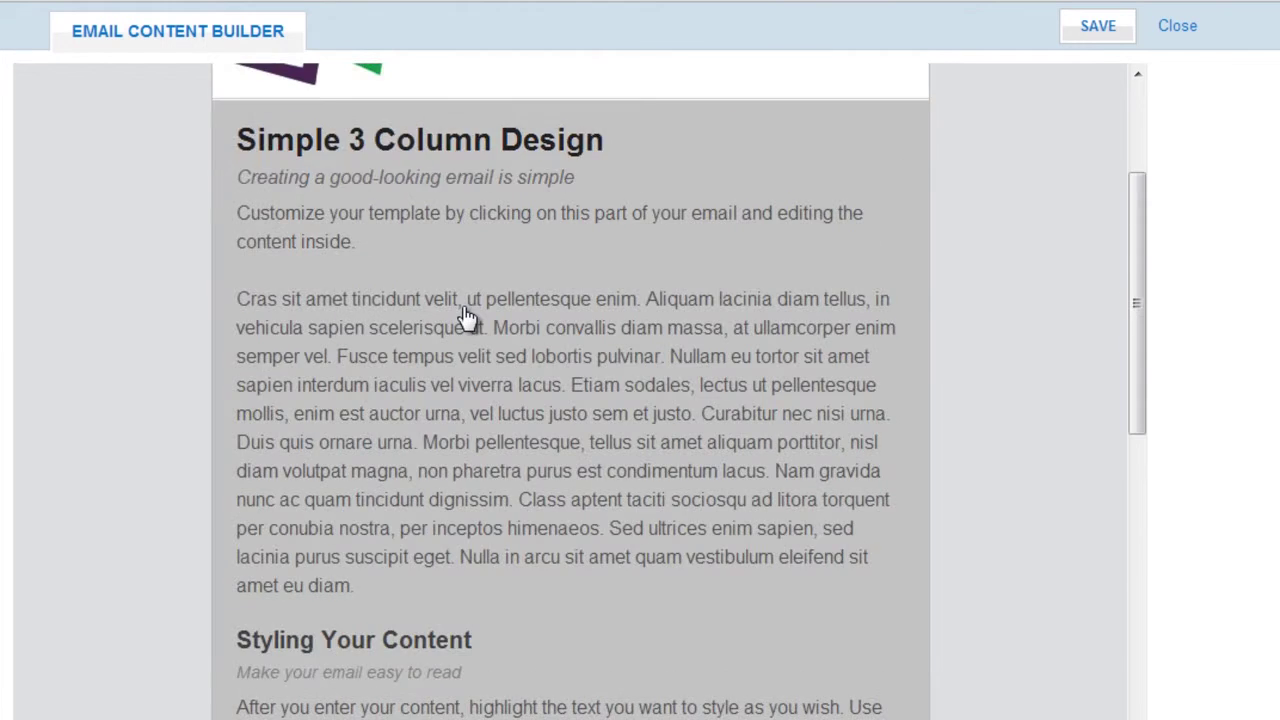
{"action": "scroll", "coordinate": [467, 318], "scroll_direction": "down", "scroll_amount": 1}
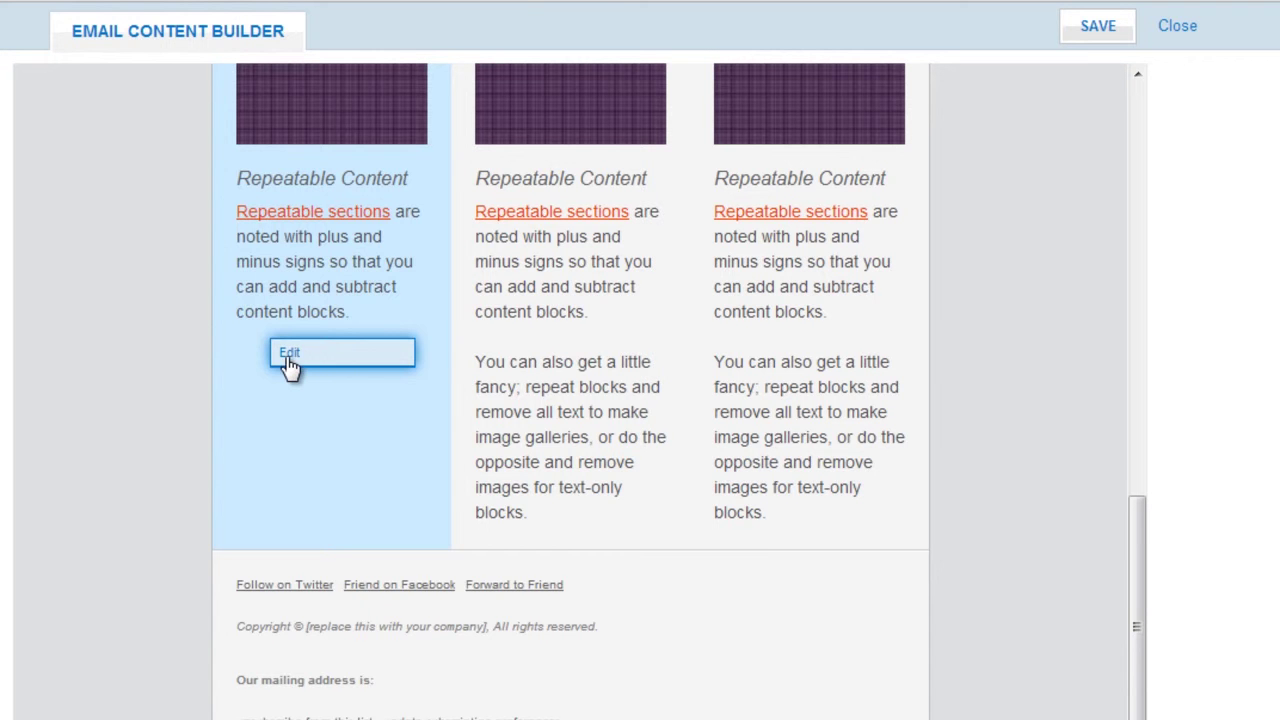
{"action": "left_click", "coordinate": [295, 364]}
Step: Paste the copied text about the training video link and bonus content as a new paragraph below the block's existing text
{"action": "scroll", "coordinate": [438, 622], "scroll_direction": "down", "scroll_amount": 2}
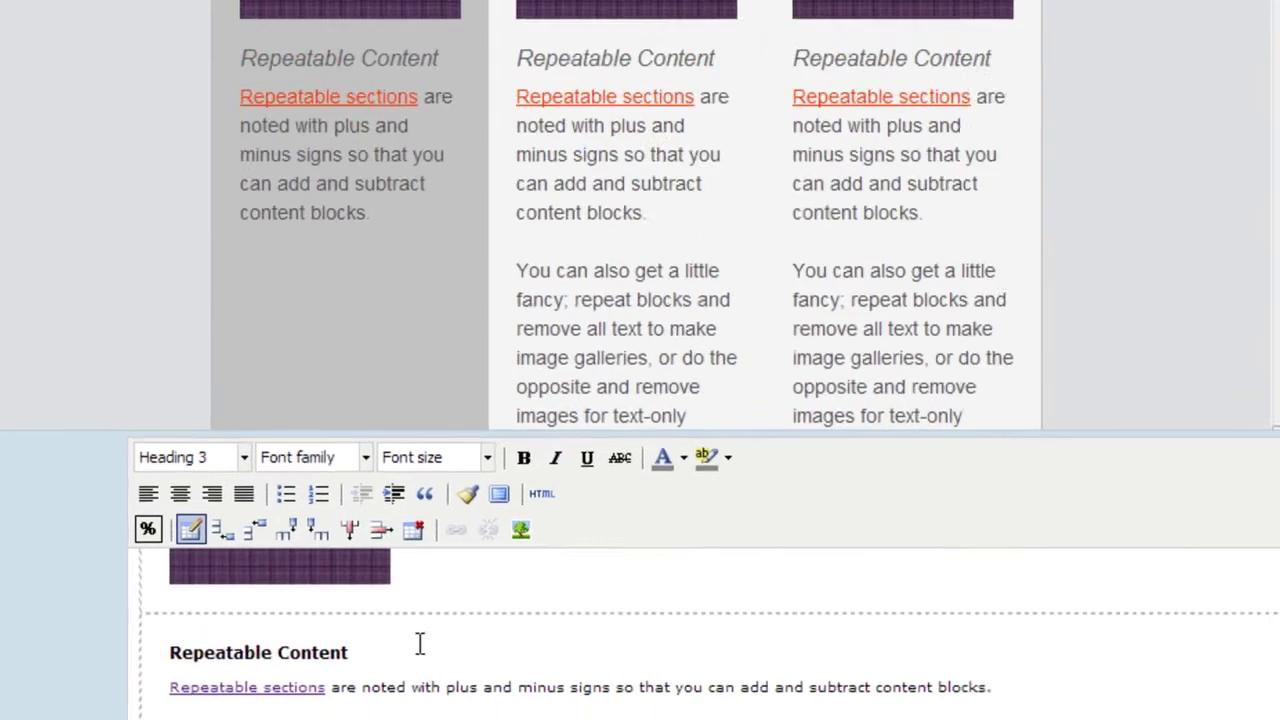
{"action": "left_click", "coordinate": [889, 717]}
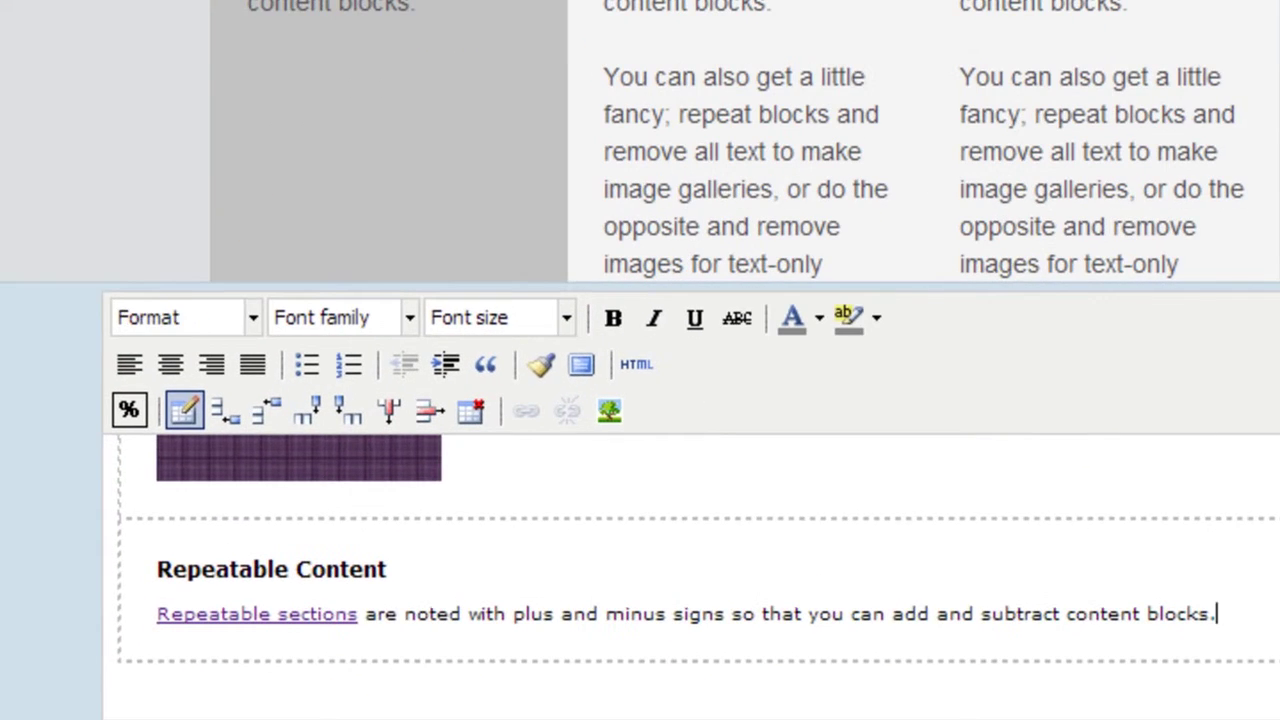
{"action": "key", "text": "Return"}
{"action": "key", "text": "ctrl+v"}
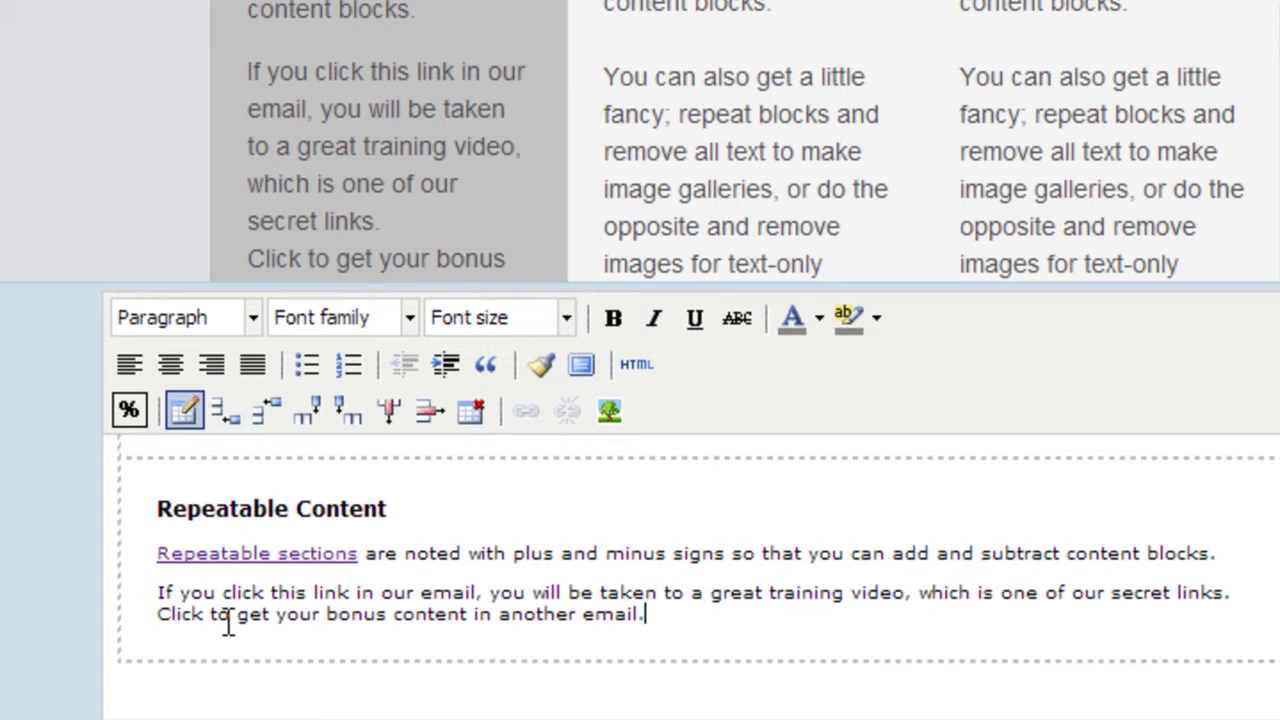
{"action": "left_click_drag", "start_coordinate": [159, 614], "coordinate": [652, 617]}
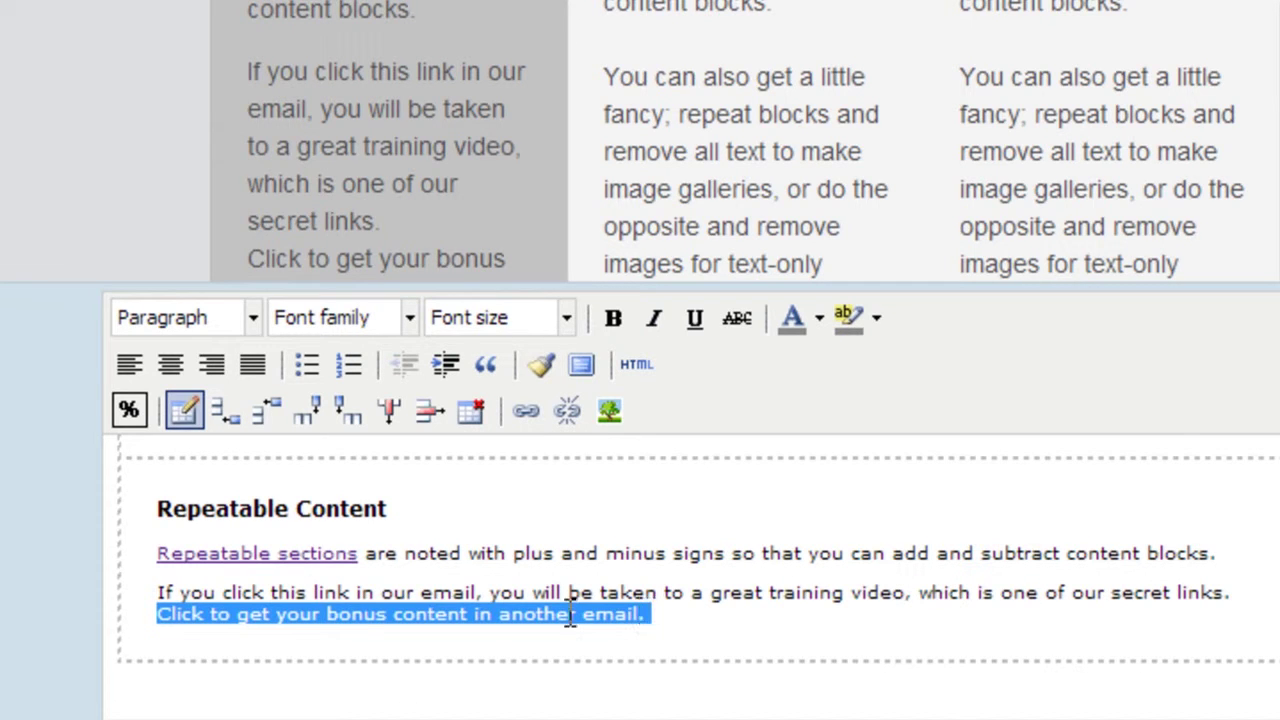
{"action": "left_click", "coordinate": [527, 410]}
{"action": "right_click", "coordinate": [566, 120]}
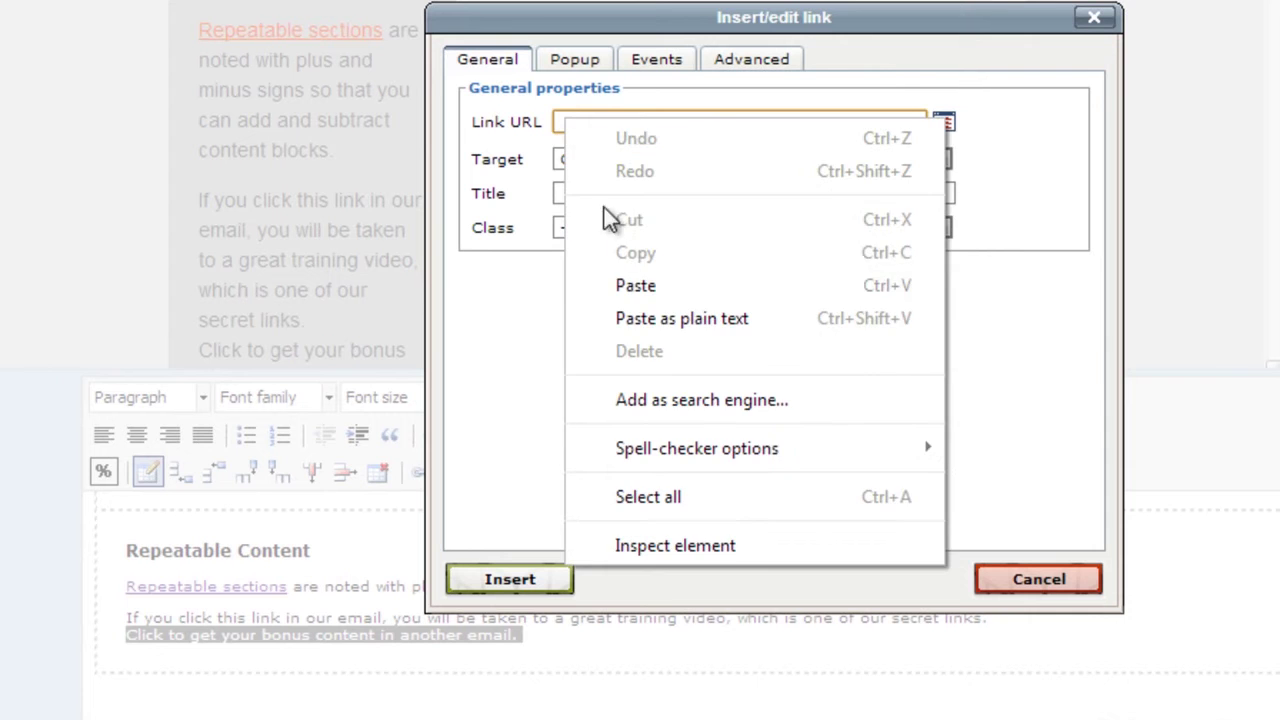
{"action": "left_click", "coordinate": [633, 284]}
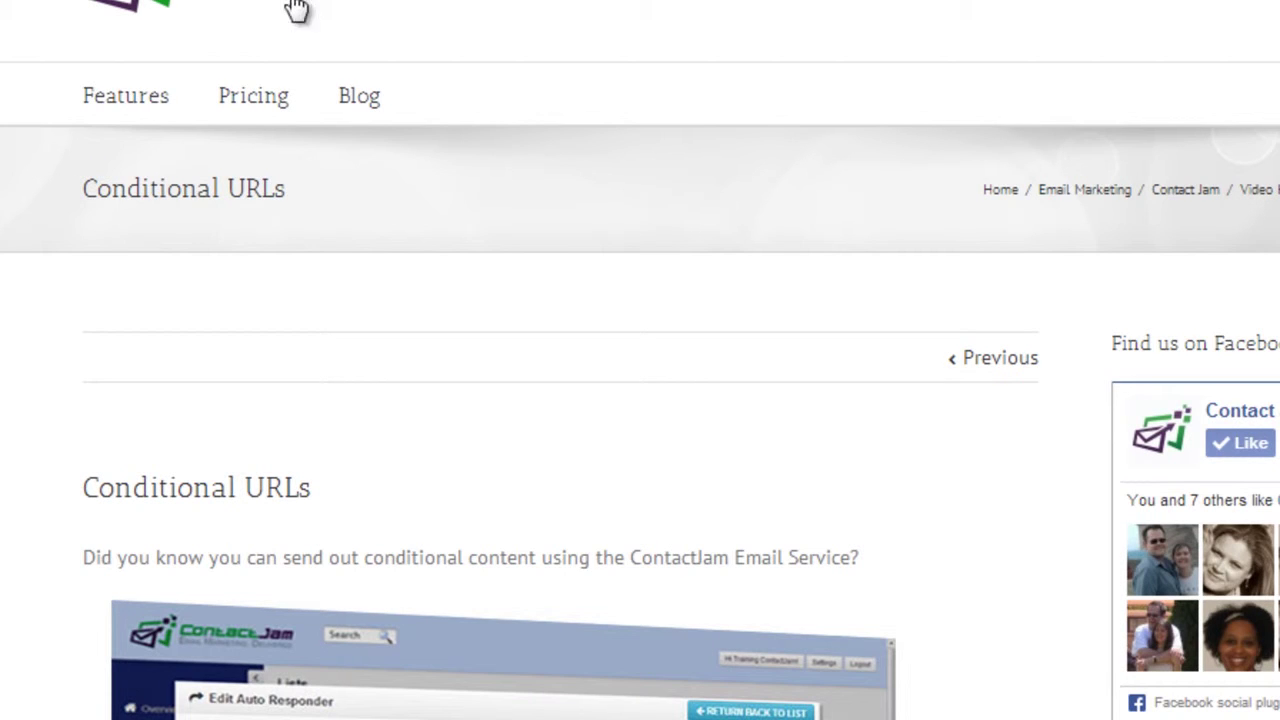
{"action": "scroll", "coordinate": [220, 318], "scroll_direction": "down", "scroll_amount": 4}
{"action": "scroll", "coordinate": [211, 314], "scroll_direction": "up", "scroll_amount": 4}
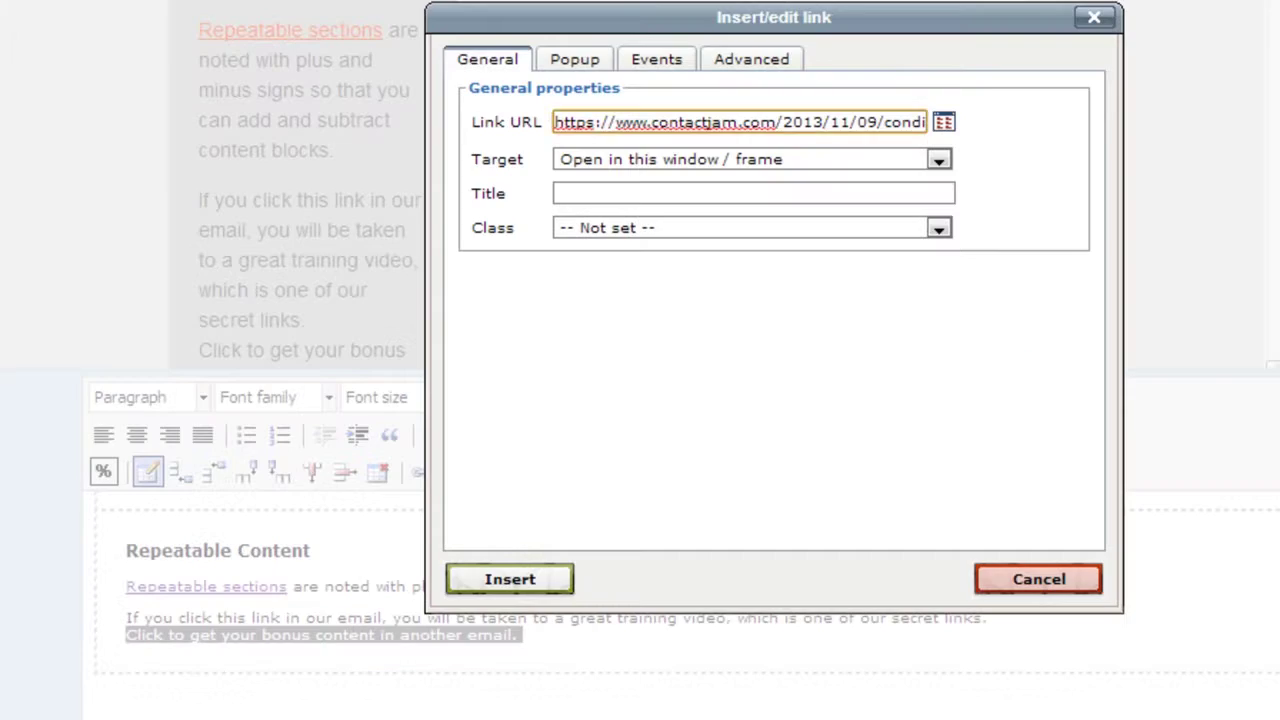
{"action": "left_click", "coordinate": [735, 163]}
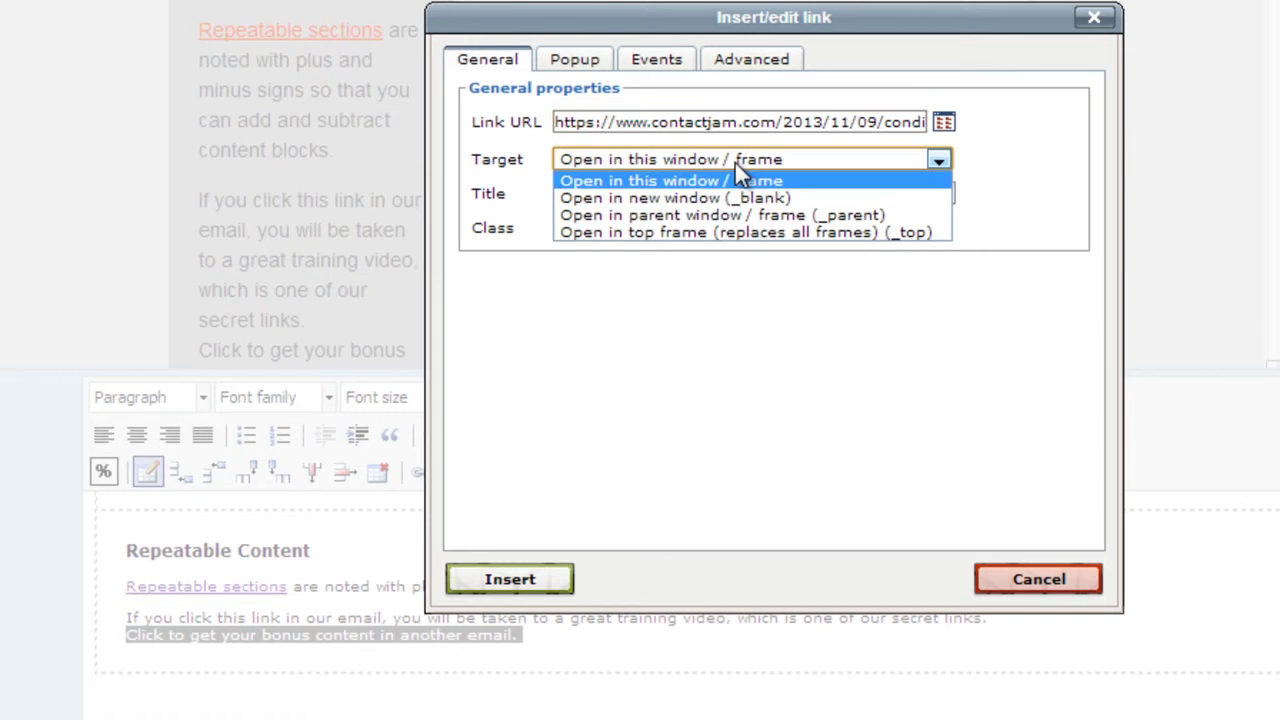
{"action": "left_click", "coordinate": [715, 197]}
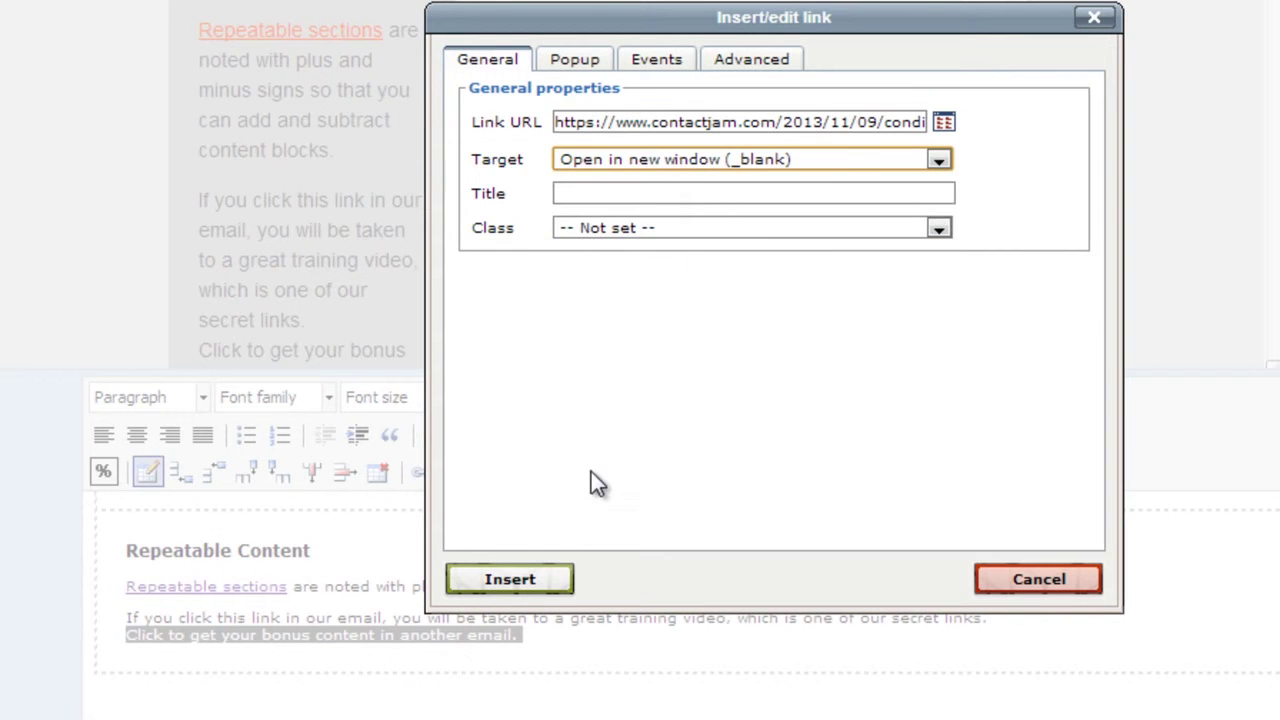
{"action": "left_click", "coordinate": [517, 583]}
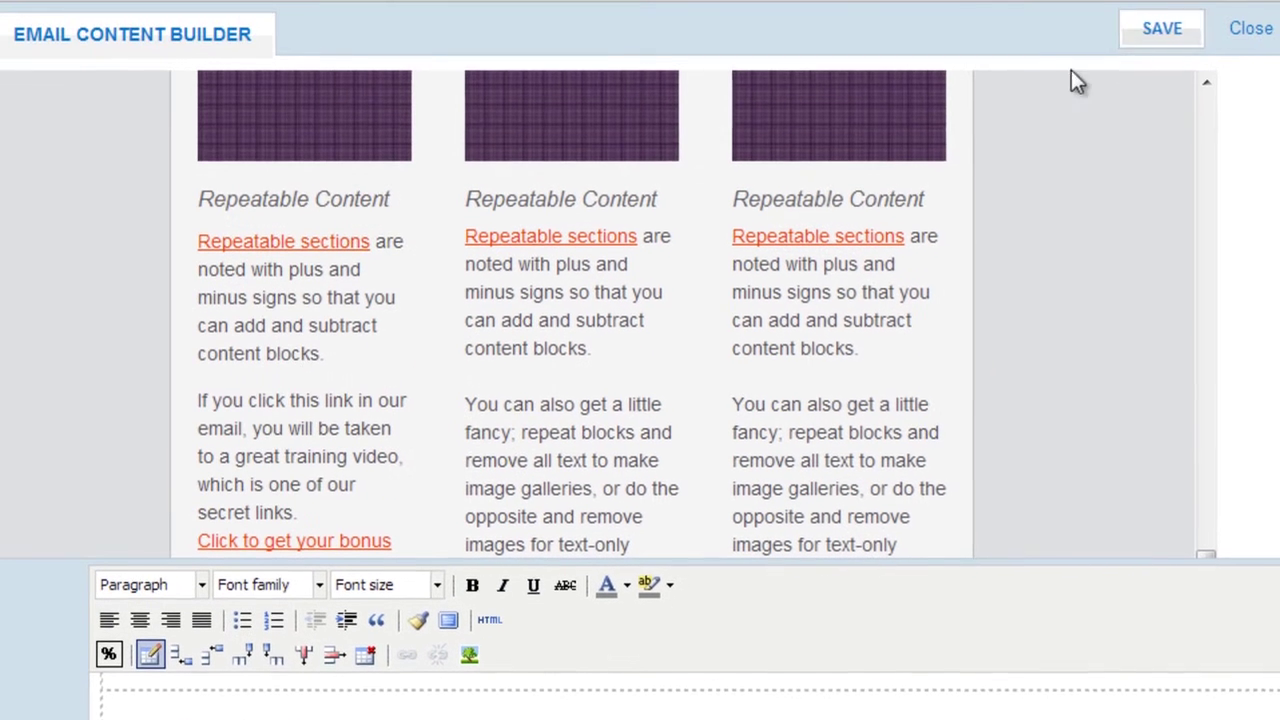
Step: Save the content builder changes and finish the auto responder email through its content and review steps
{"action": "left_click", "coordinate": [1152, 37]}
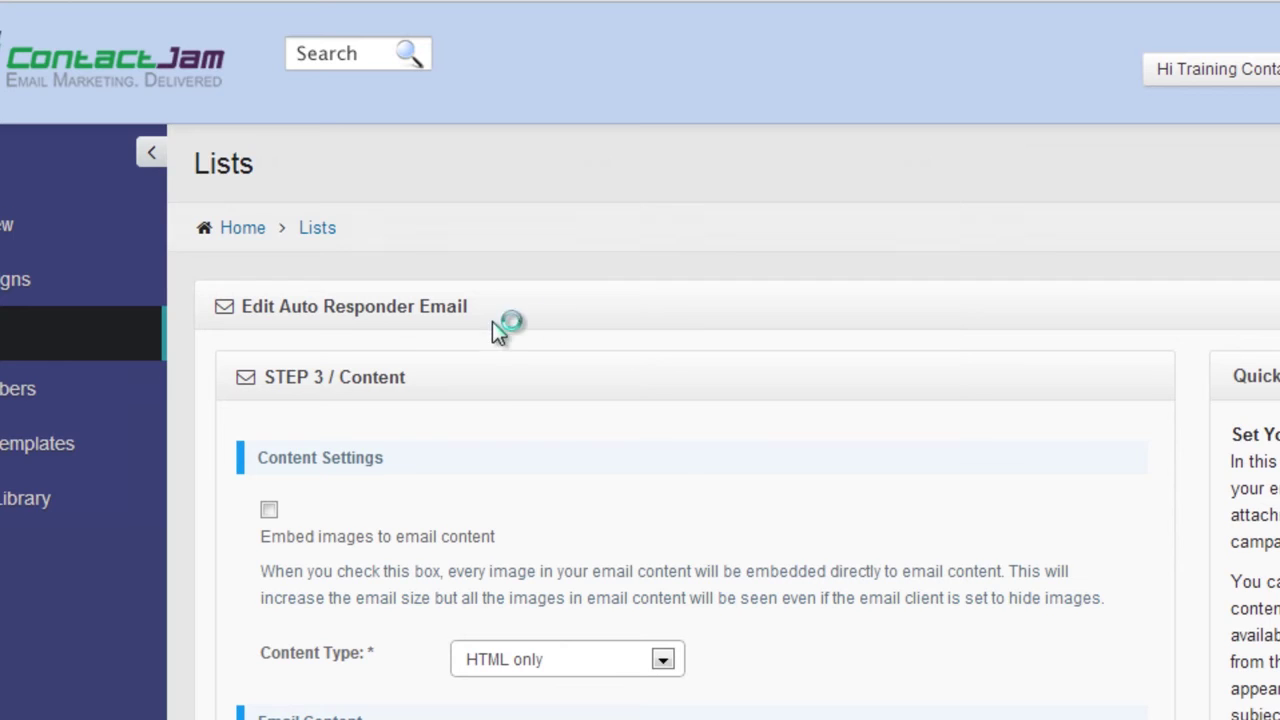
{"action": "scroll", "coordinate": [300, 560], "scroll_direction": "down", "scroll_amount": 5}
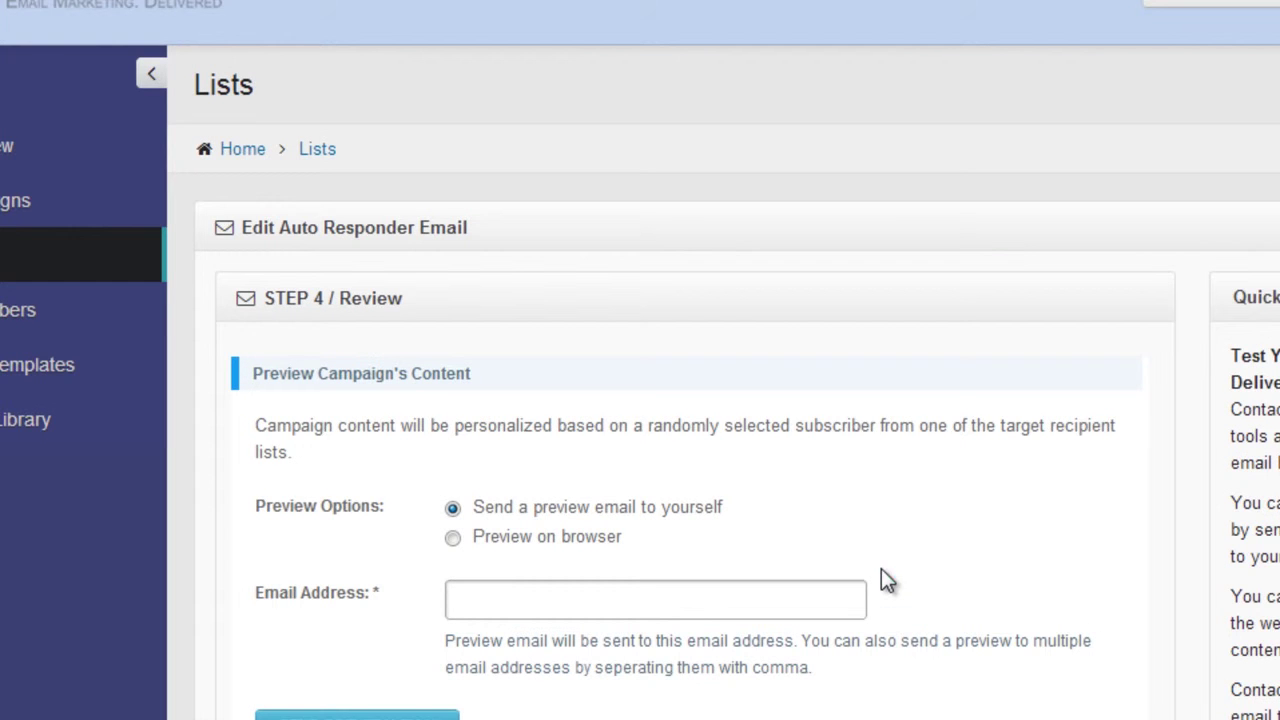
{"action": "scroll", "coordinate": [840, 595], "scroll_direction": "down", "scroll_amount": 7}
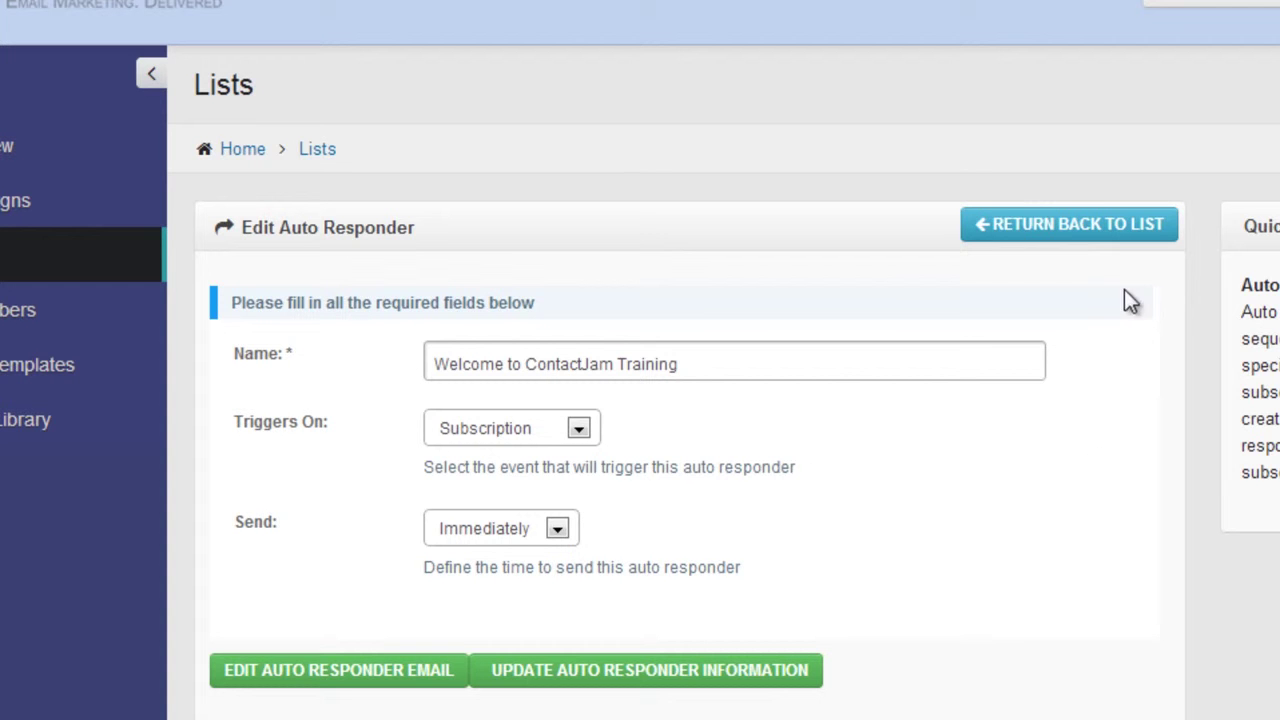
Step: Return to the list's auto responders and start a new one named "Special Bonus Email Content on Click"
{"action": "left_click", "coordinate": [1103, 236]}
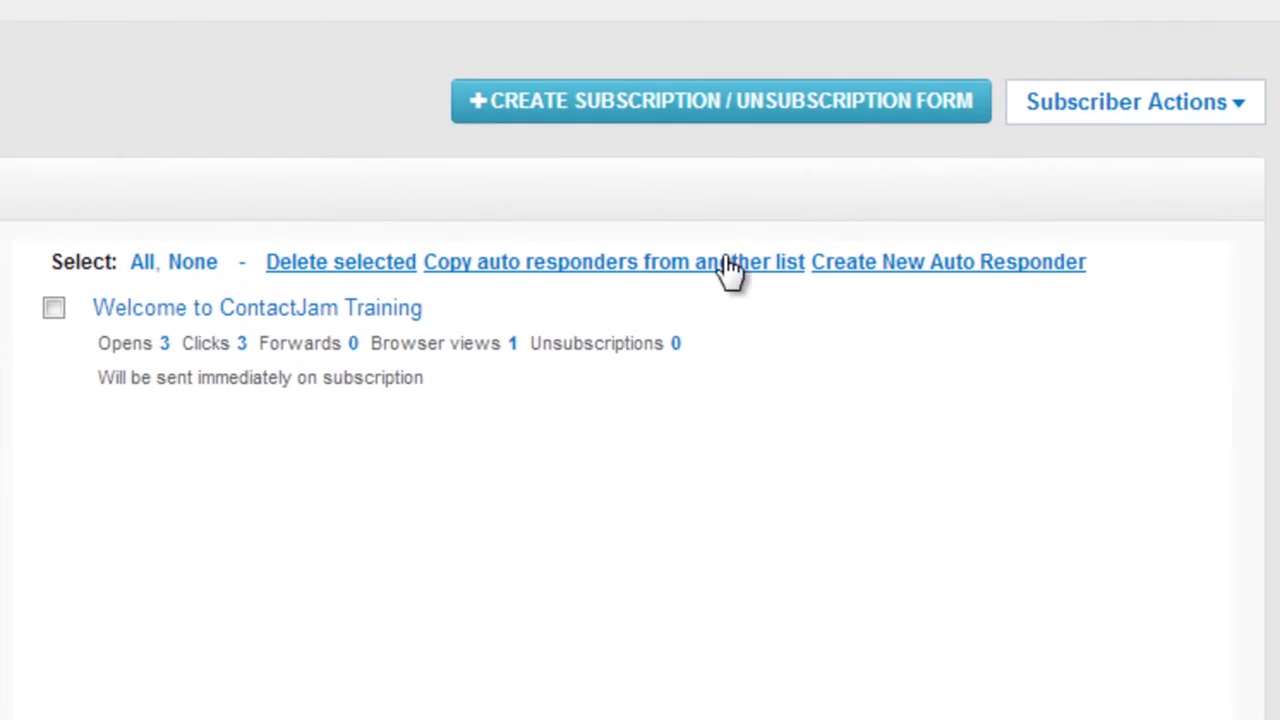
{"action": "left_click", "coordinate": [955, 266]}
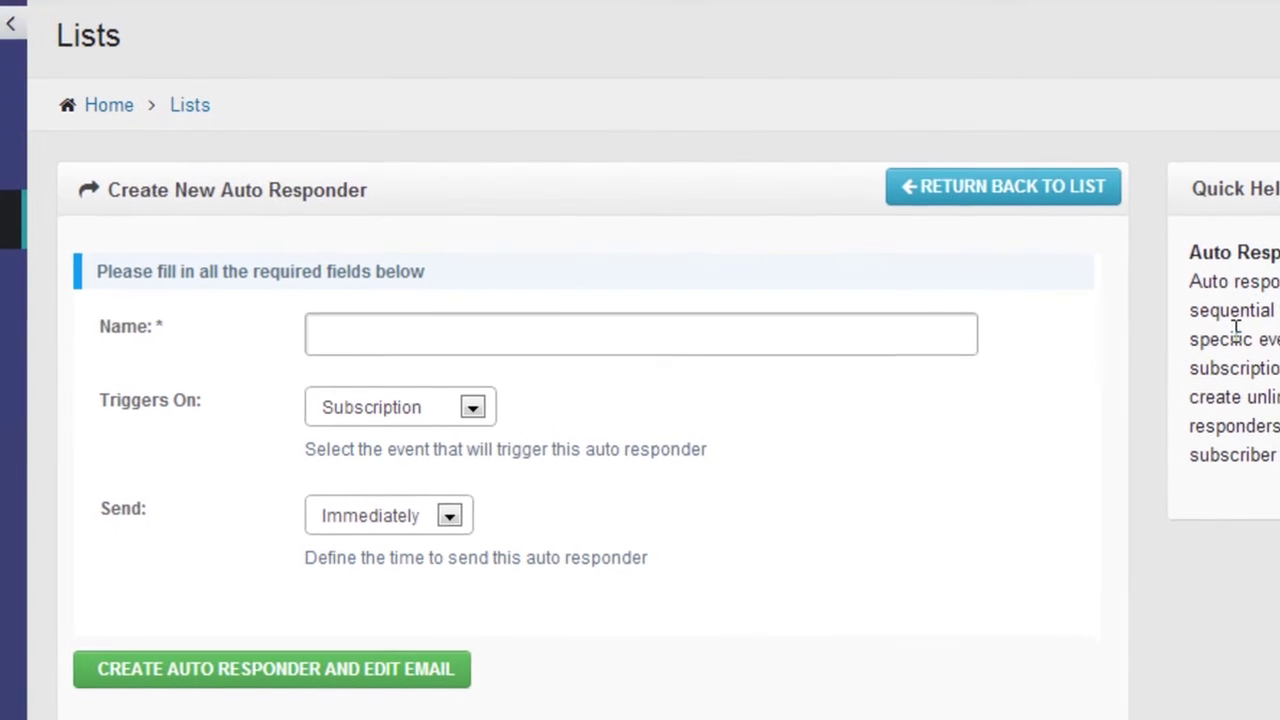
{"action": "left_click", "coordinate": [349, 320]}
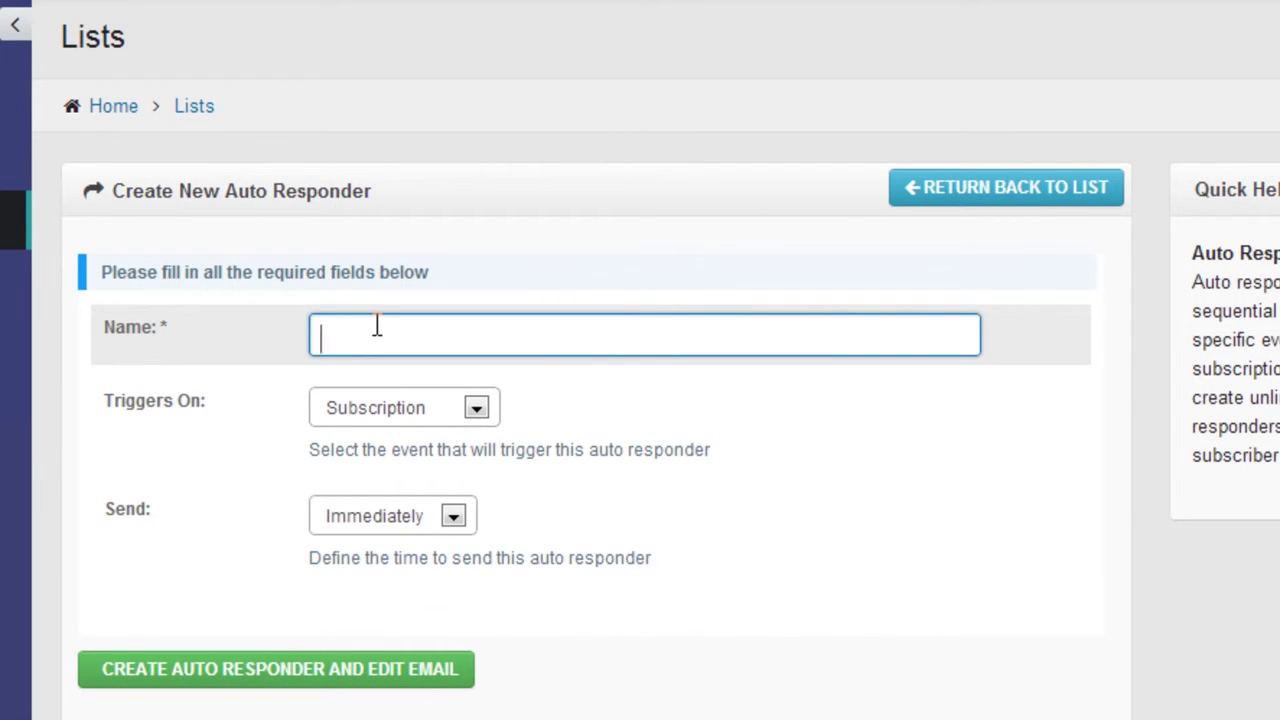
{"action": "type", "text": "Special Bonus"}
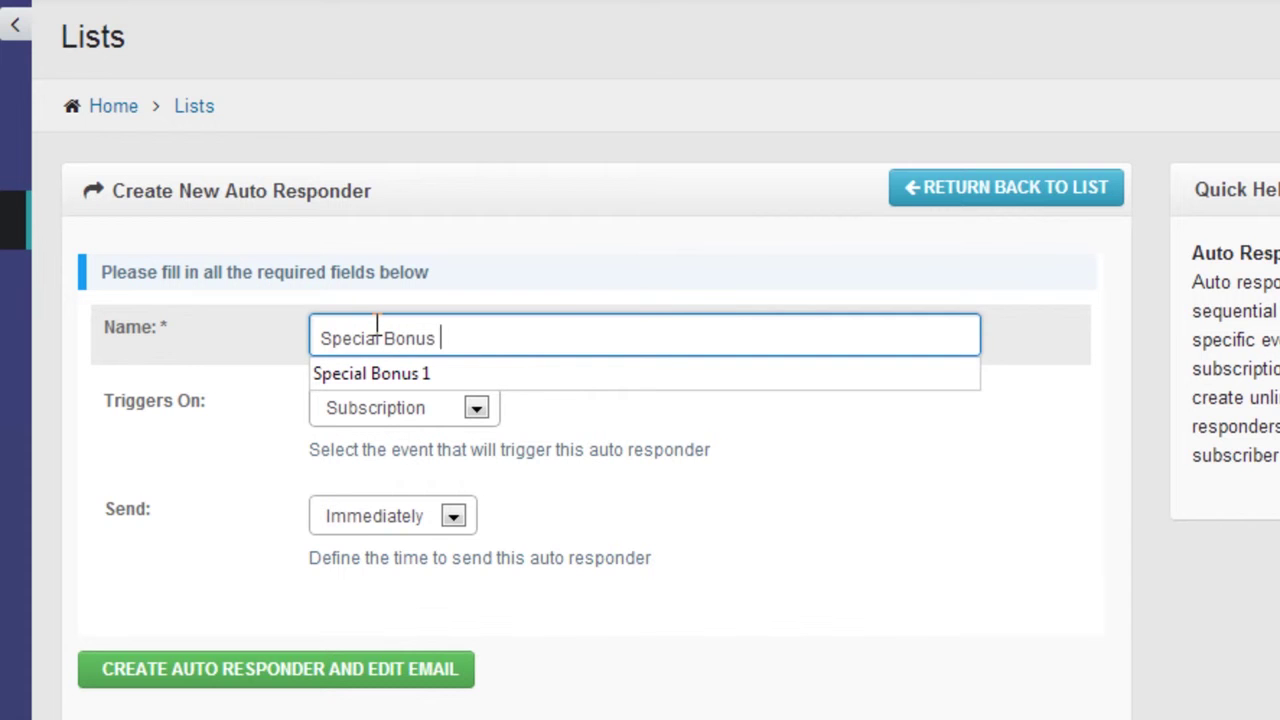
{"action": "type", "text": " Email Content"}
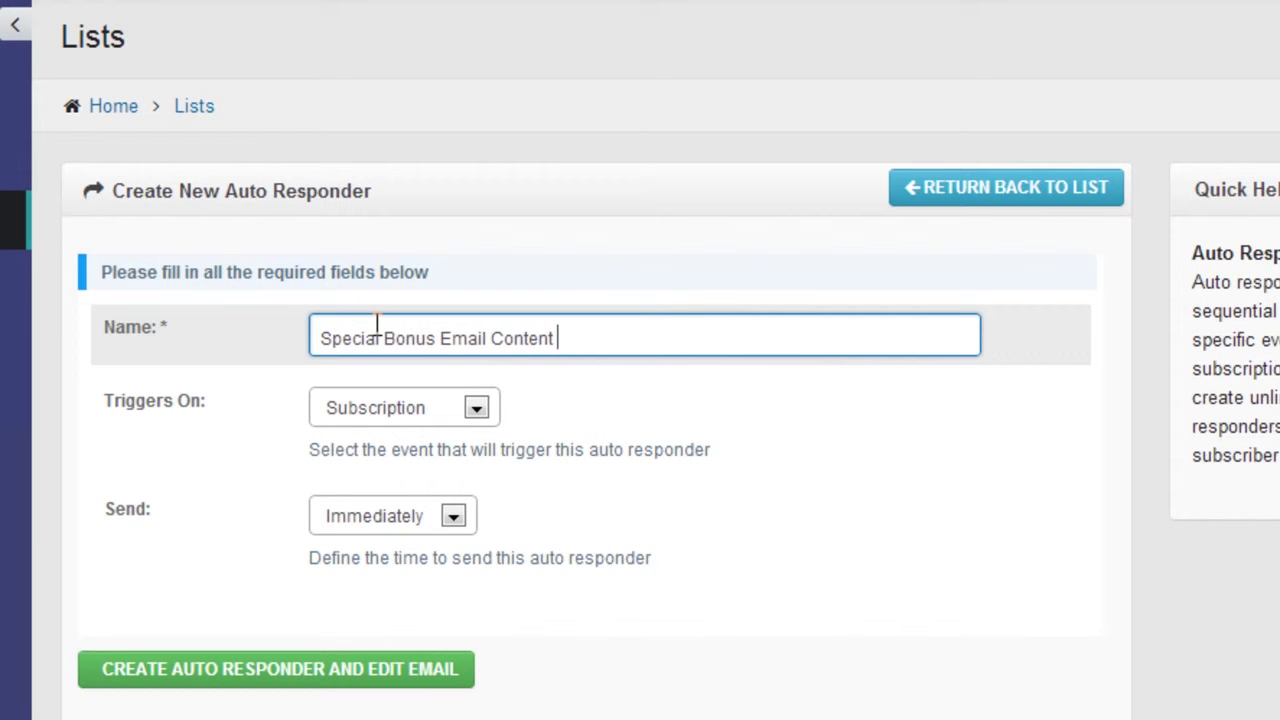
{"action": "type", "text": " on Click"}
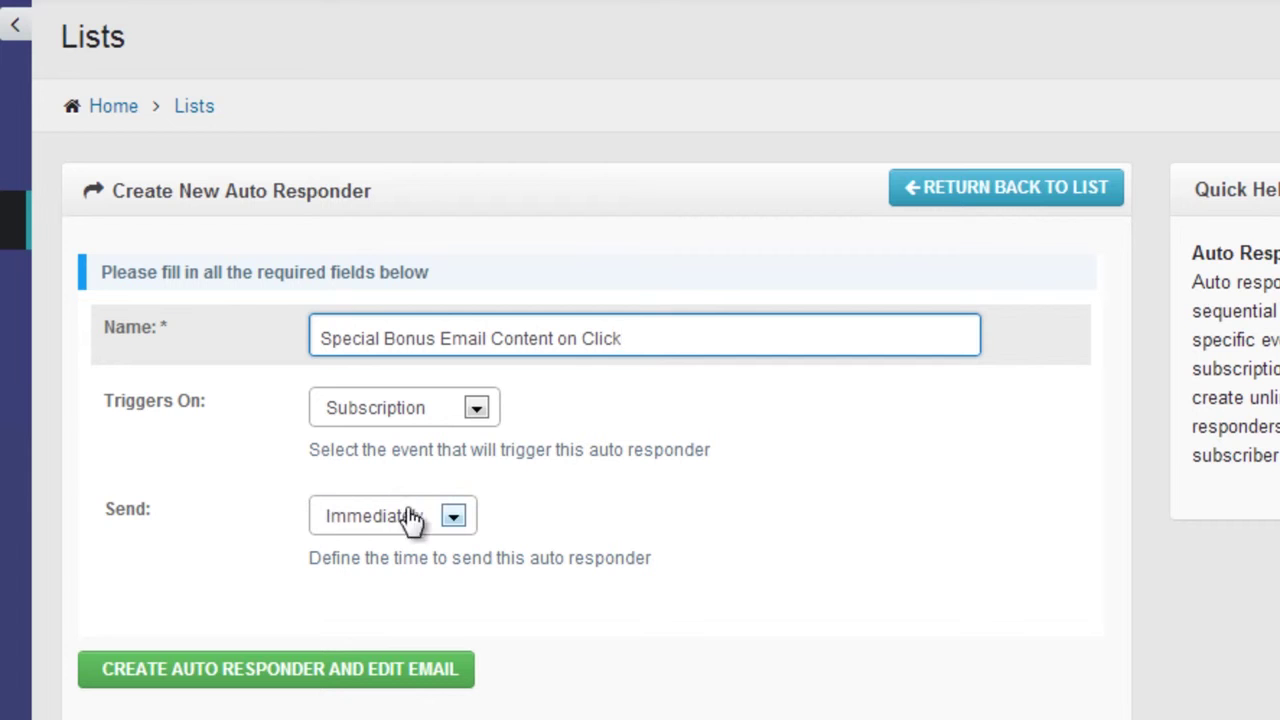
{"action": "left_click", "coordinate": [478, 410]}
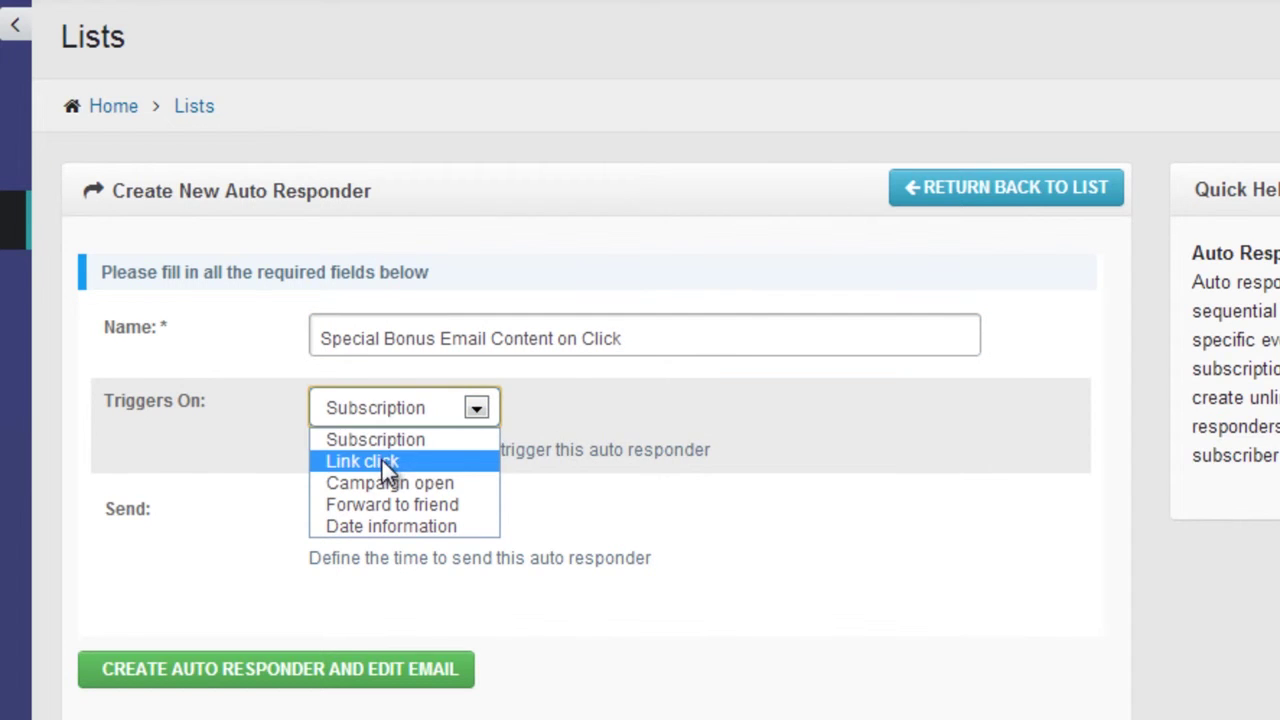
{"action": "left_click", "coordinate": [422, 461]}
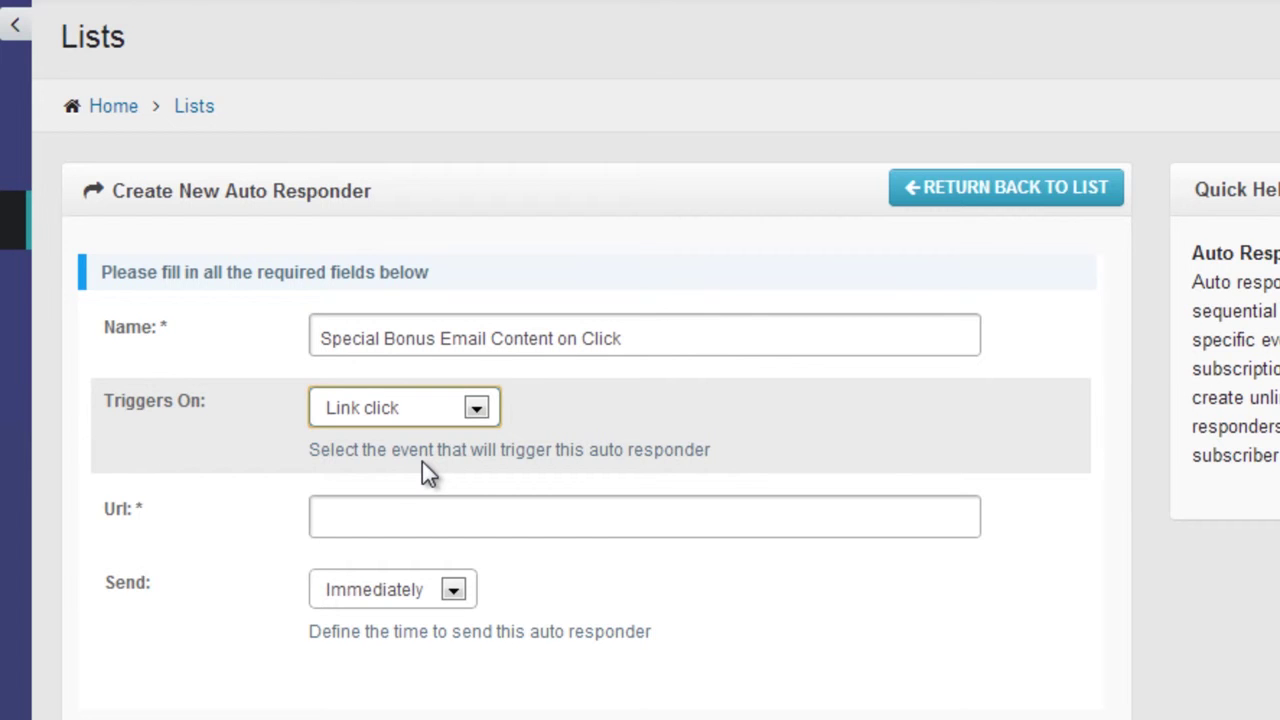
{"action": "left_click", "coordinate": [329, 515]}
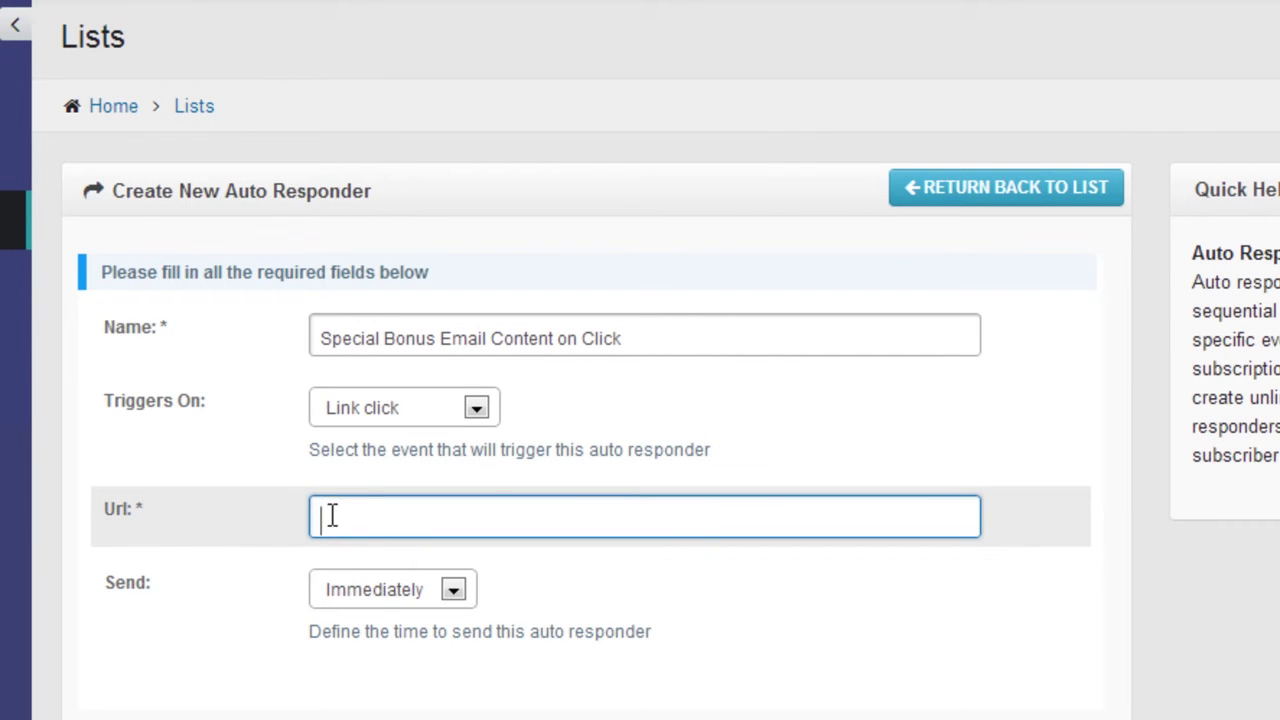
{"action": "right_click", "coordinate": [330, 516]}
{"action": "left_click", "coordinate": [417, 686]}
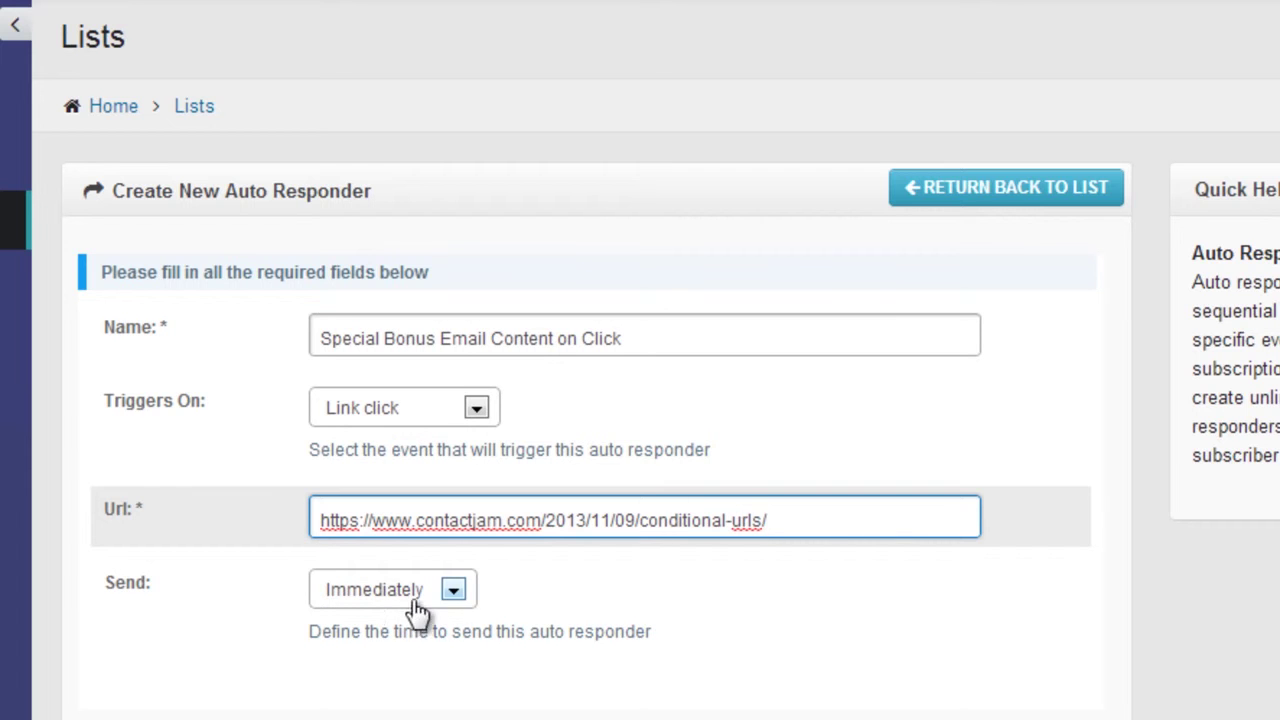
Step: Set the auto responder to send 4 seconds after the link click
{"action": "left_click", "coordinate": [452, 592]}
{"action": "left_click", "coordinate": [411, 635]}
{"action": "left_click", "coordinate": [341, 598]}
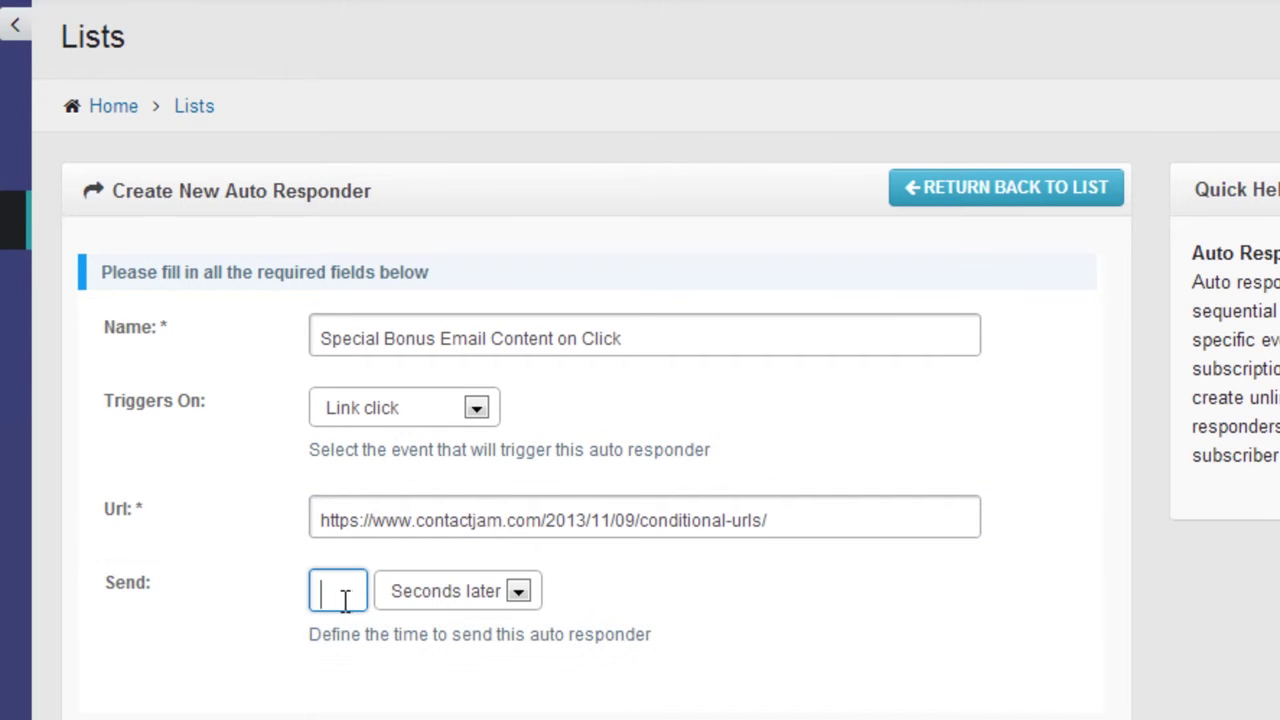
{"action": "type", "text": "4"}
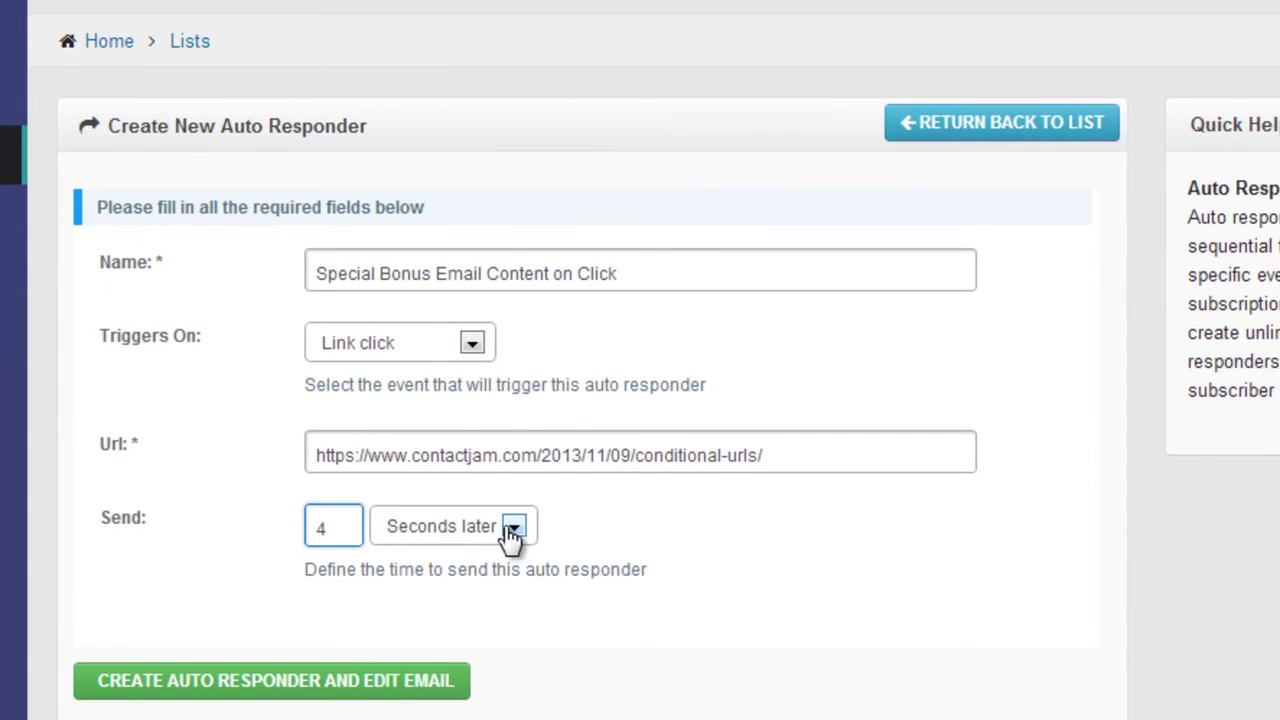
{"action": "left_click", "coordinate": [515, 545]}
{"action": "left_click", "coordinate": [515, 545]}
{"action": "left_click", "coordinate": [514, 540]}
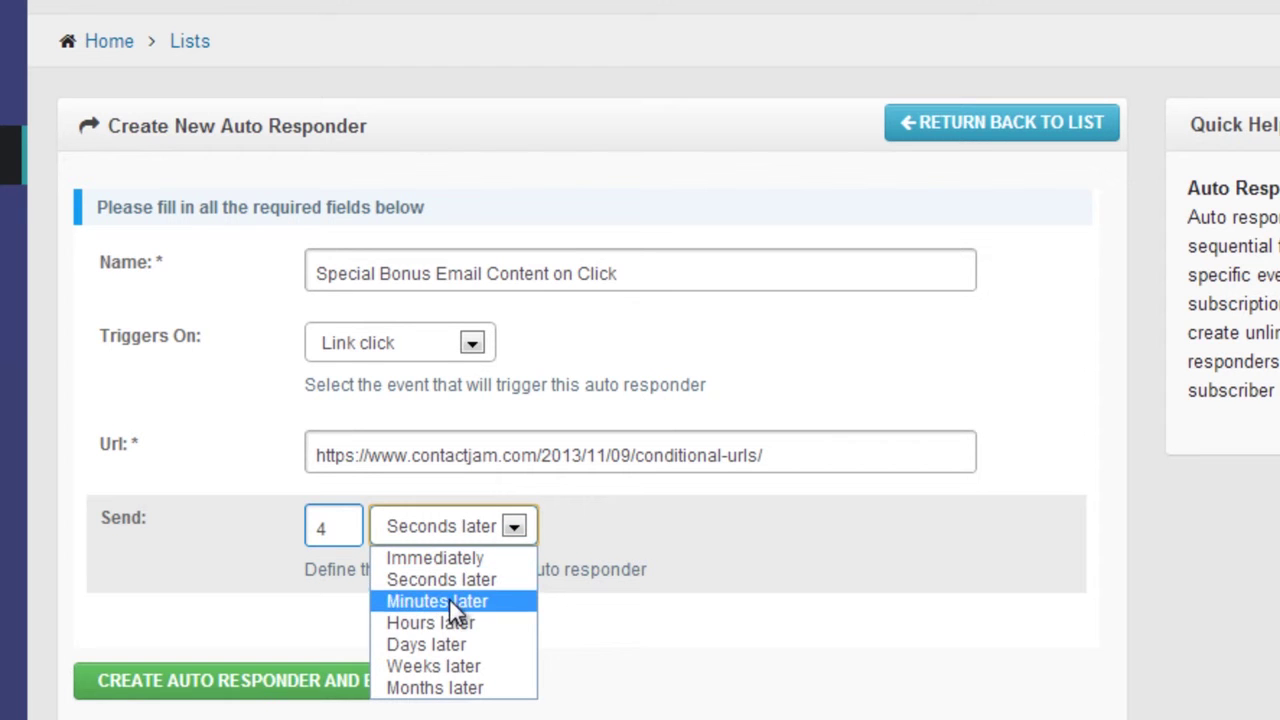
{"action": "left_click", "coordinate": [268, 621]}
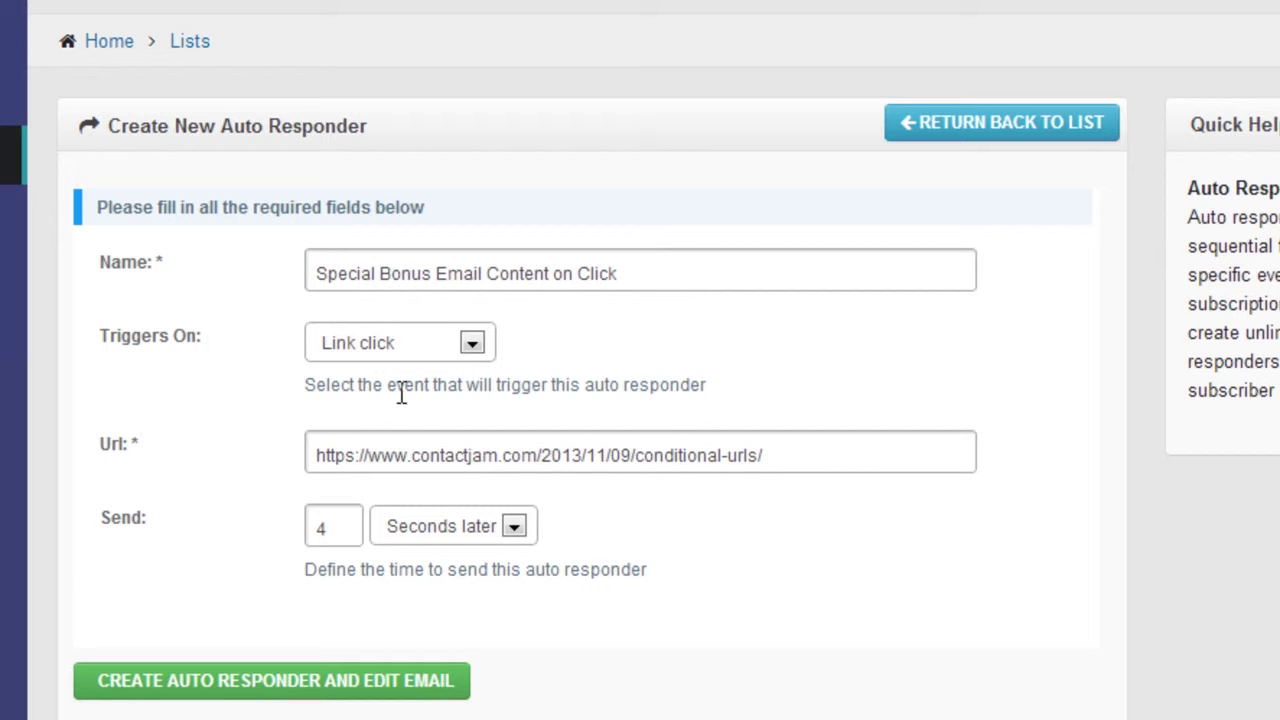
Step: Create the auto responder, start its email from scratch, and set the sender name to Contact Jam with the sender's email address
{"action": "left_click", "coordinate": [268, 688]}
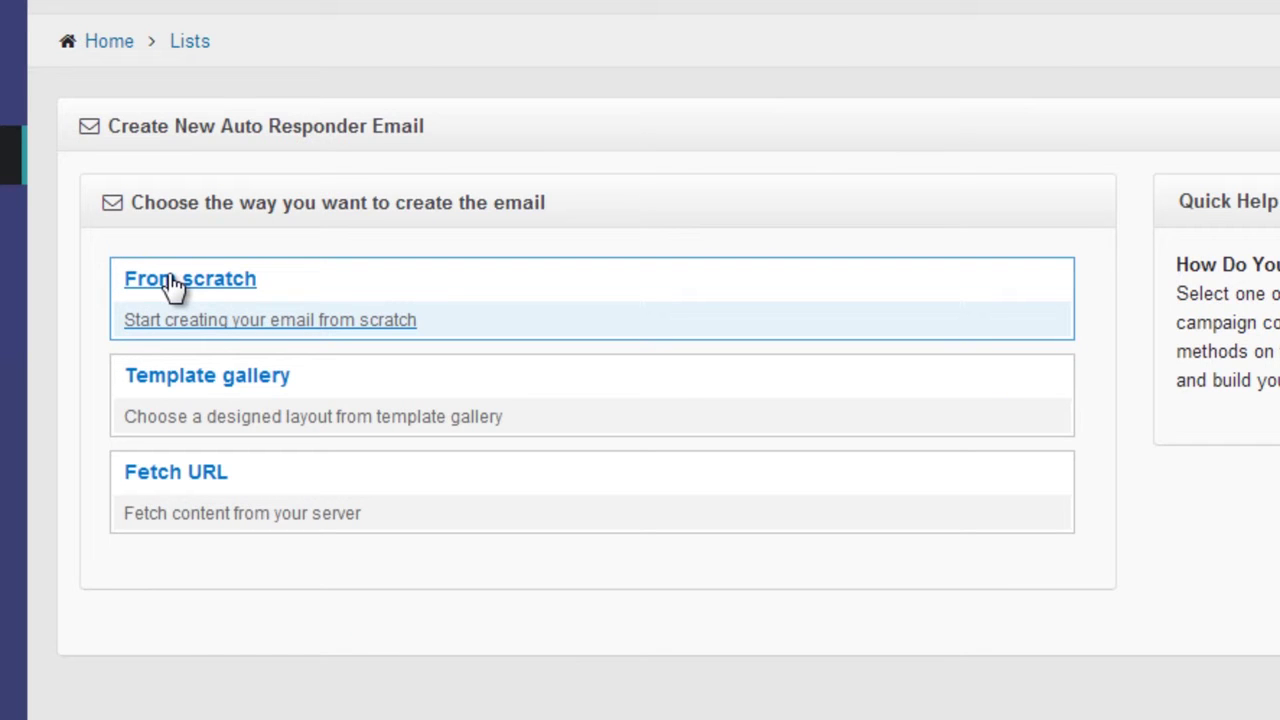
{"action": "left_click", "coordinate": [172, 284]}
{"action": "left_click", "coordinate": [411, 483]}
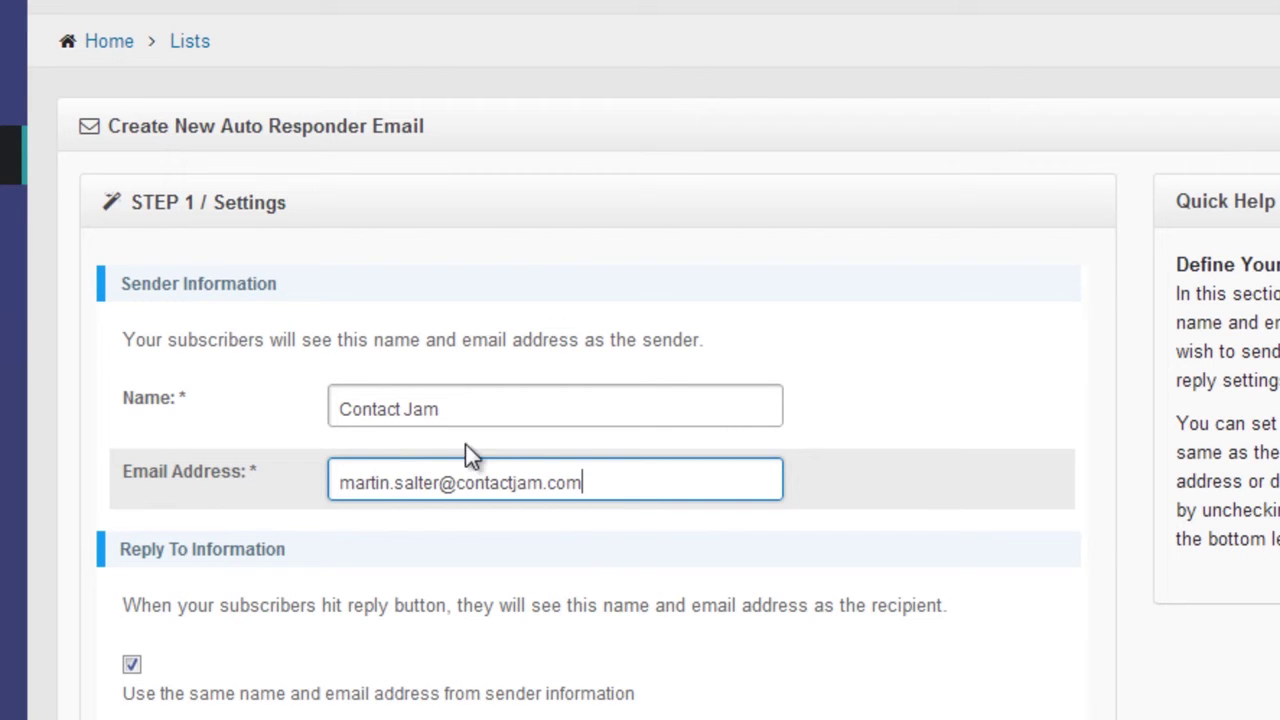
{"action": "scroll", "coordinate": [640, 620], "scroll_direction": "down", "scroll_amount": 1}
{"action": "left_click", "coordinate": [1030, 690]}
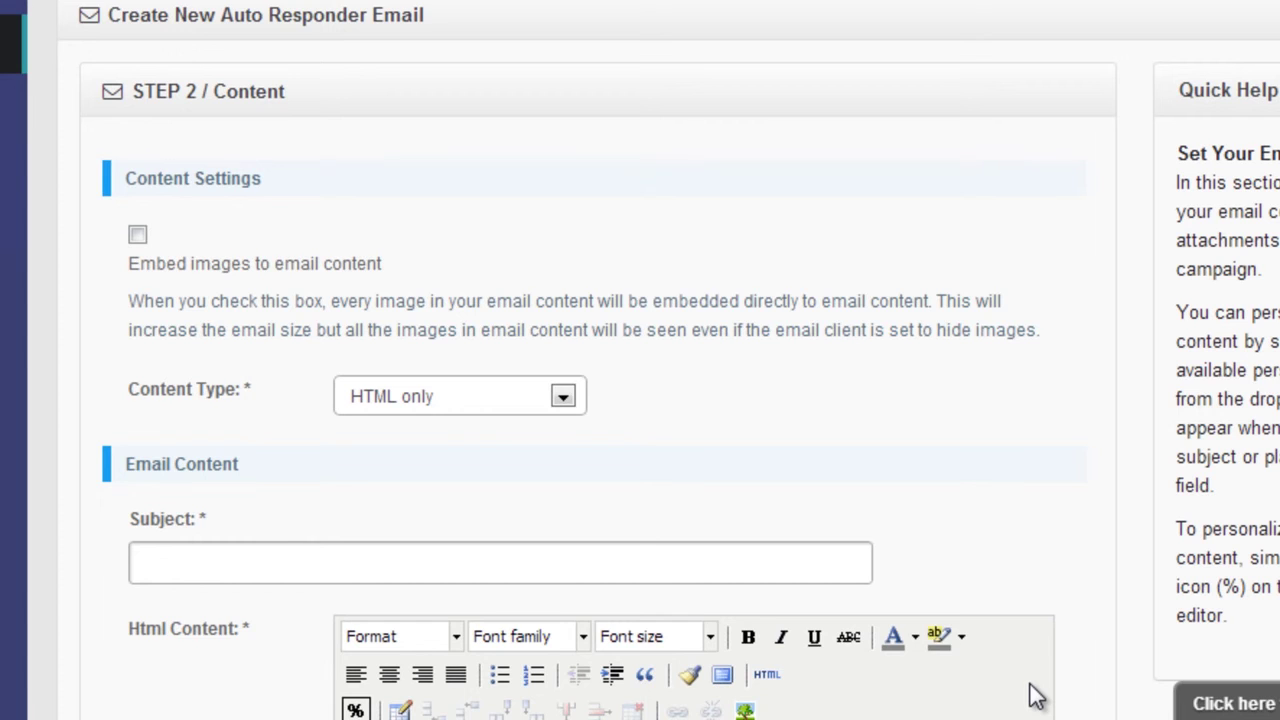
Step: Enter the subject "Bonus thanks from ContactJam for %Subscriber:CustomField18%" and the HTML message thanking readers who clicked the 'Secret link' with a special bonus video
{"action": "scroll", "coordinate": [177, 300], "scroll_direction": "down", "scroll_amount": 1}
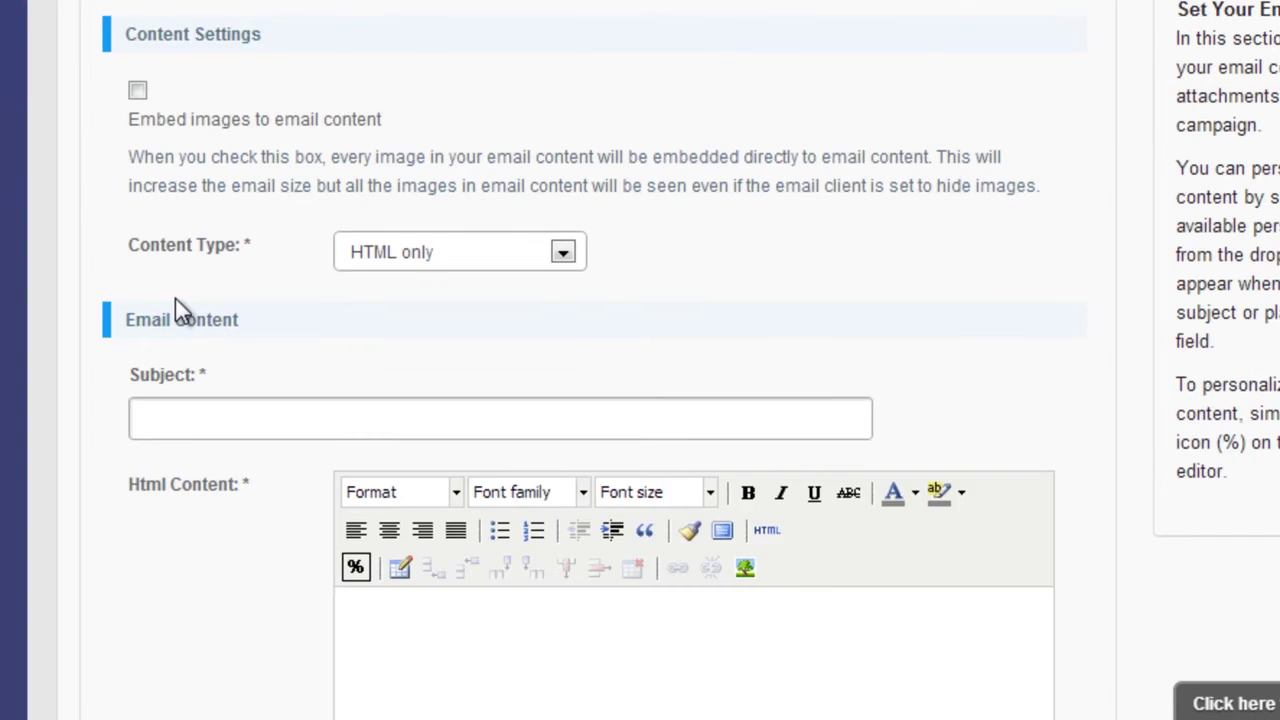
{"action": "scroll", "coordinate": [177, 300], "scroll_direction": "down", "scroll_amount": 2}
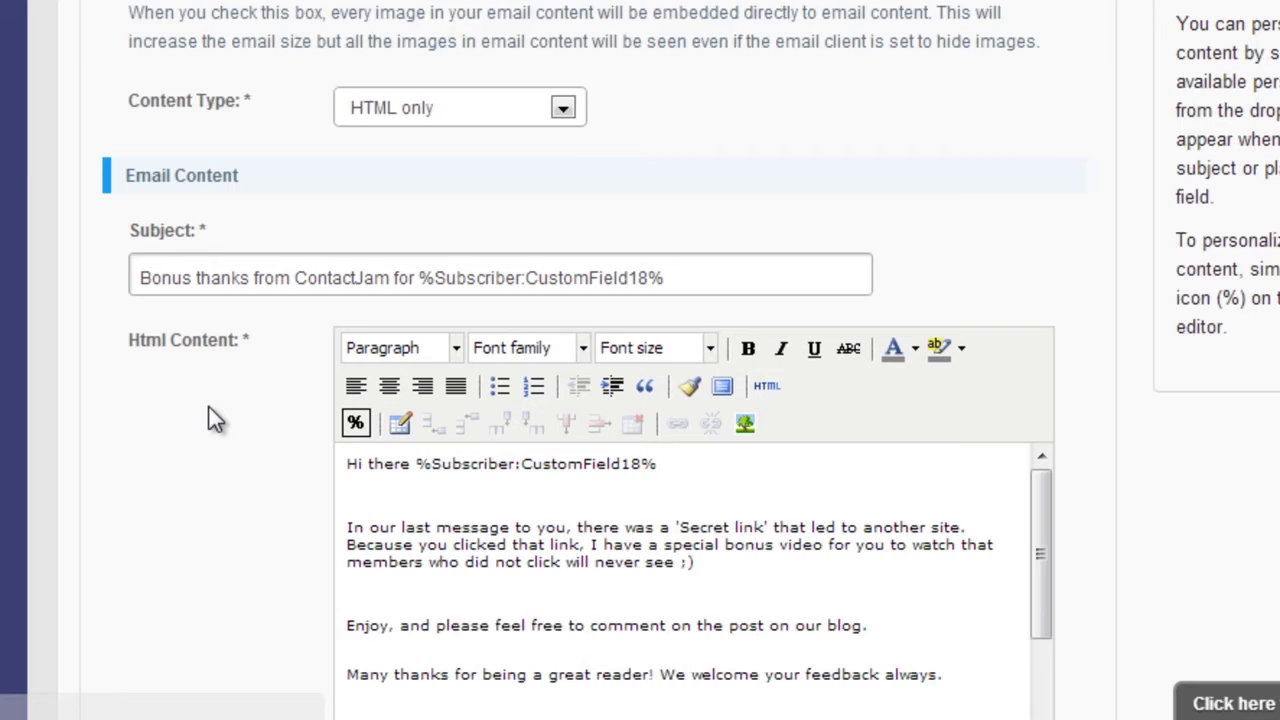
{"action": "scroll", "coordinate": [206, 409], "scroll_direction": "down", "scroll_amount": 1}
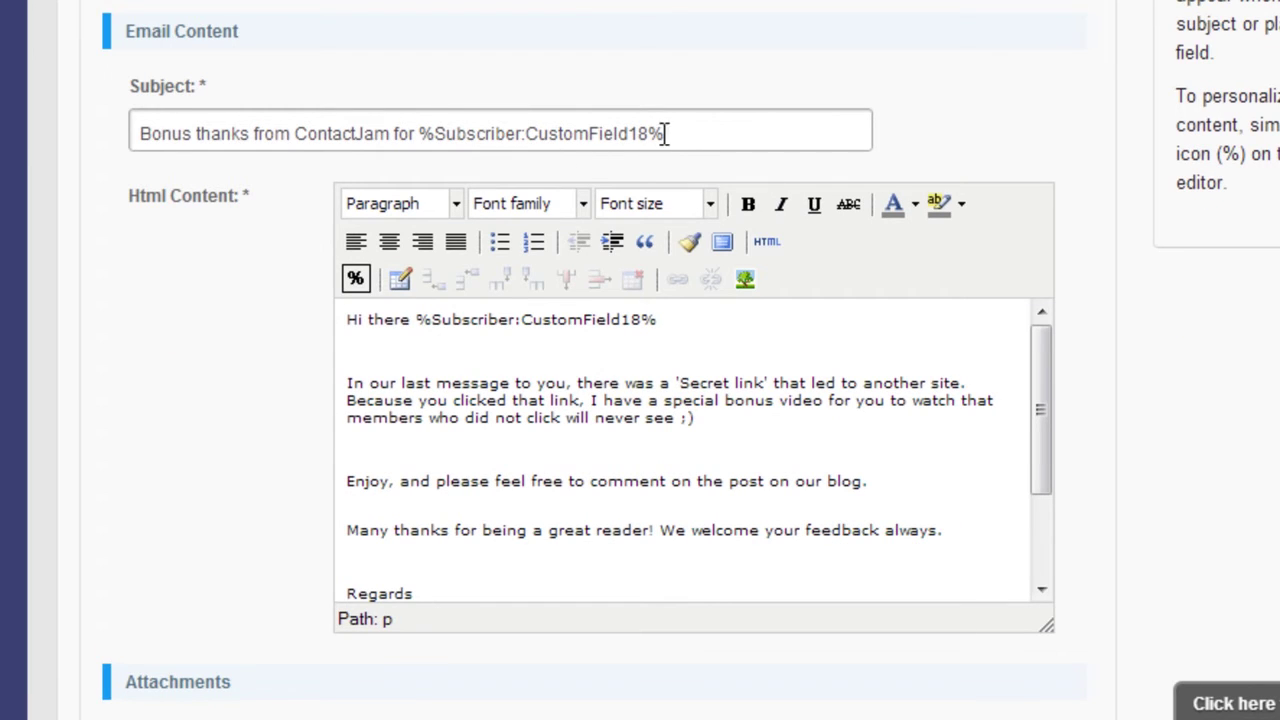
{"action": "scroll", "coordinate": [171, 394], "scroll_direction": "down", "scroll_amount": 1}
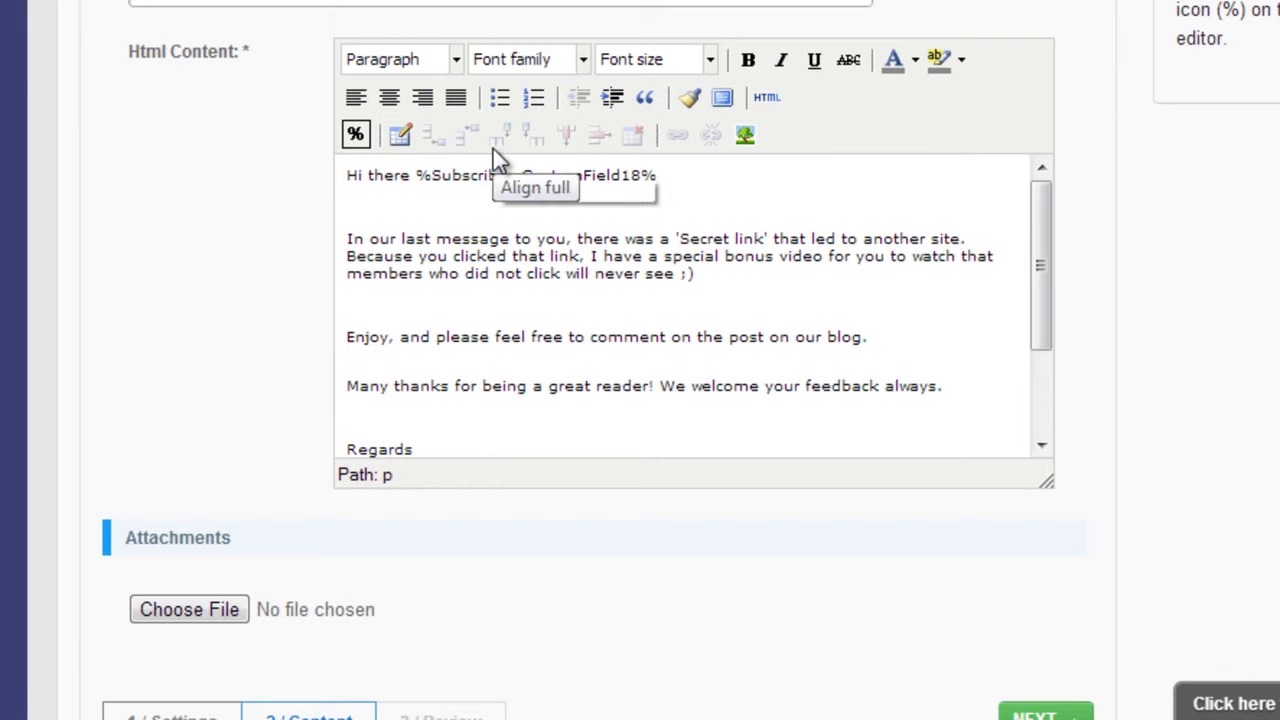
Step: Examine the personalization options for subscriber information and campaign links, and read through the email body down to its signature
{"action": "left_click", "coordinate": [357, 136]}
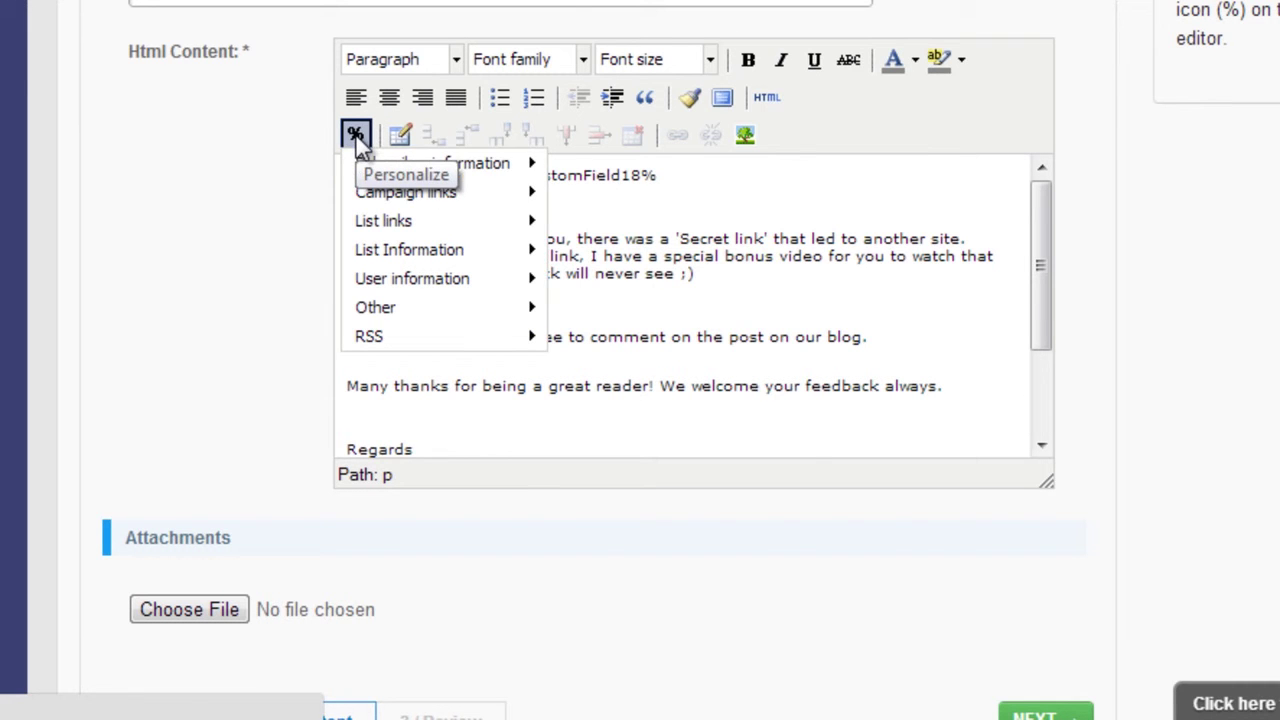
{"action": "mouse_move", "coordinate": [440, 163]}
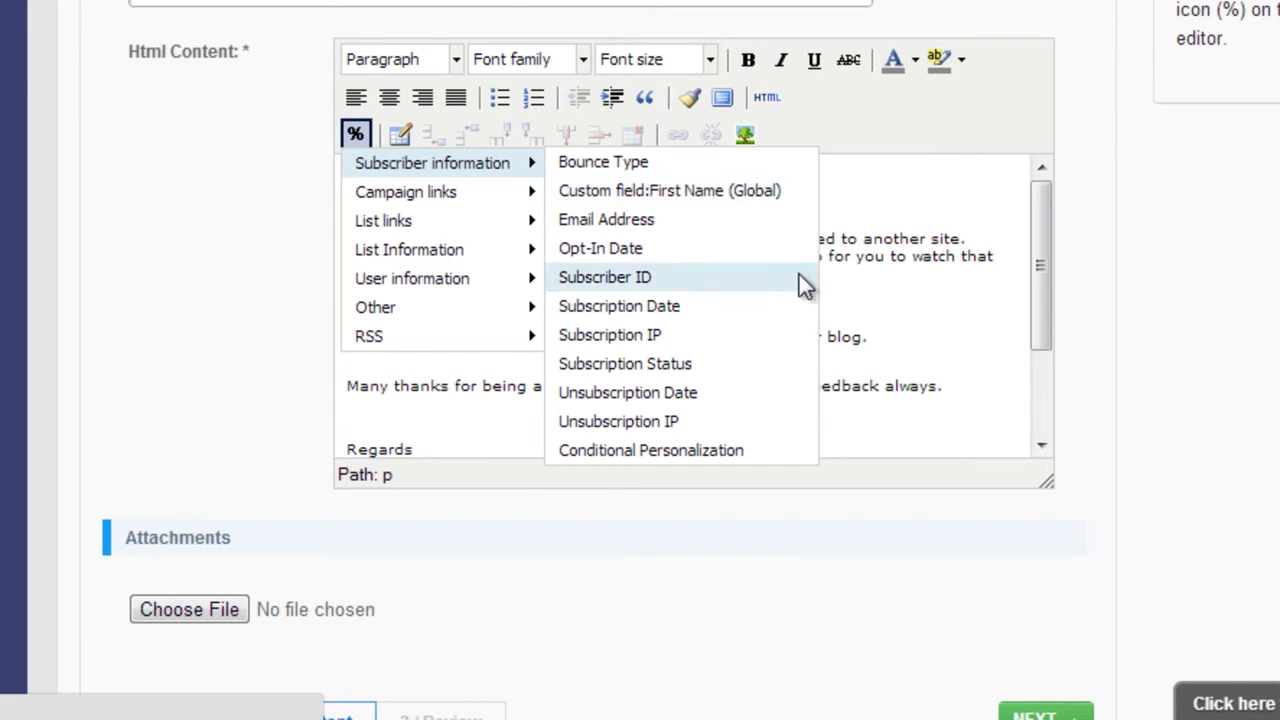
{"action": "mouse_move", "coordinate": [460, 191]}
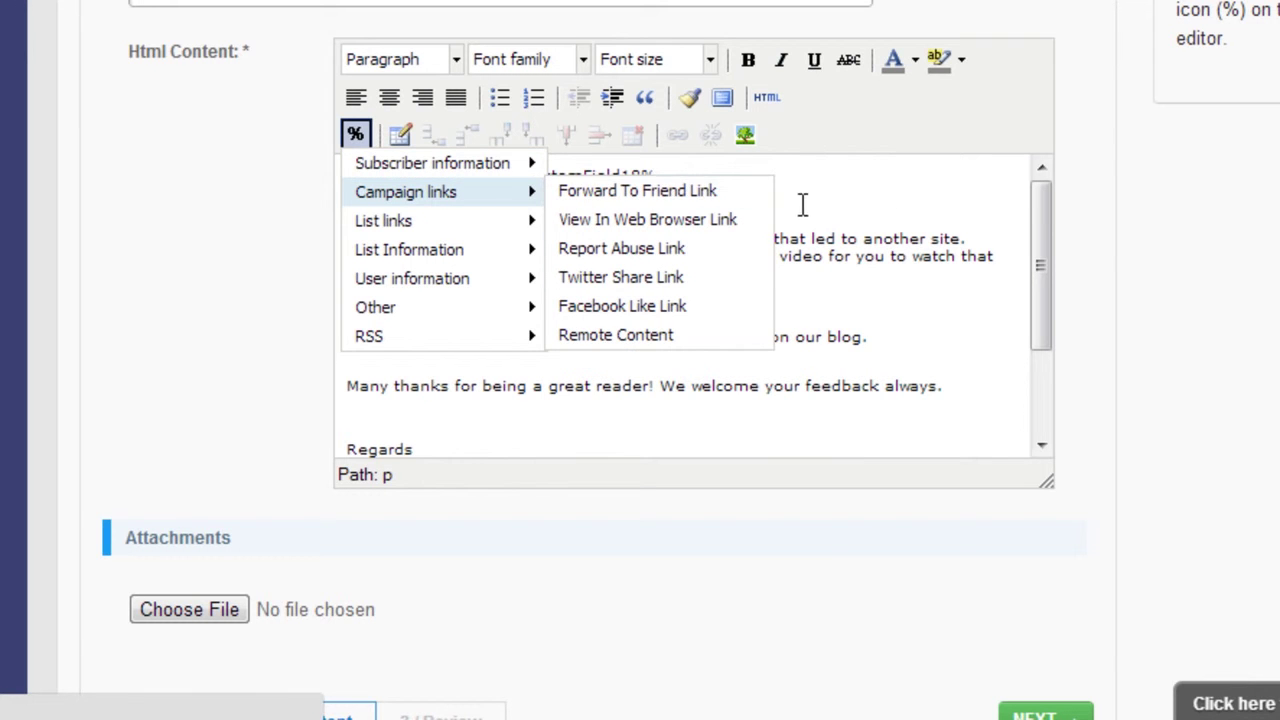
{"action": "left_click", "coordinate": [910, 212]}
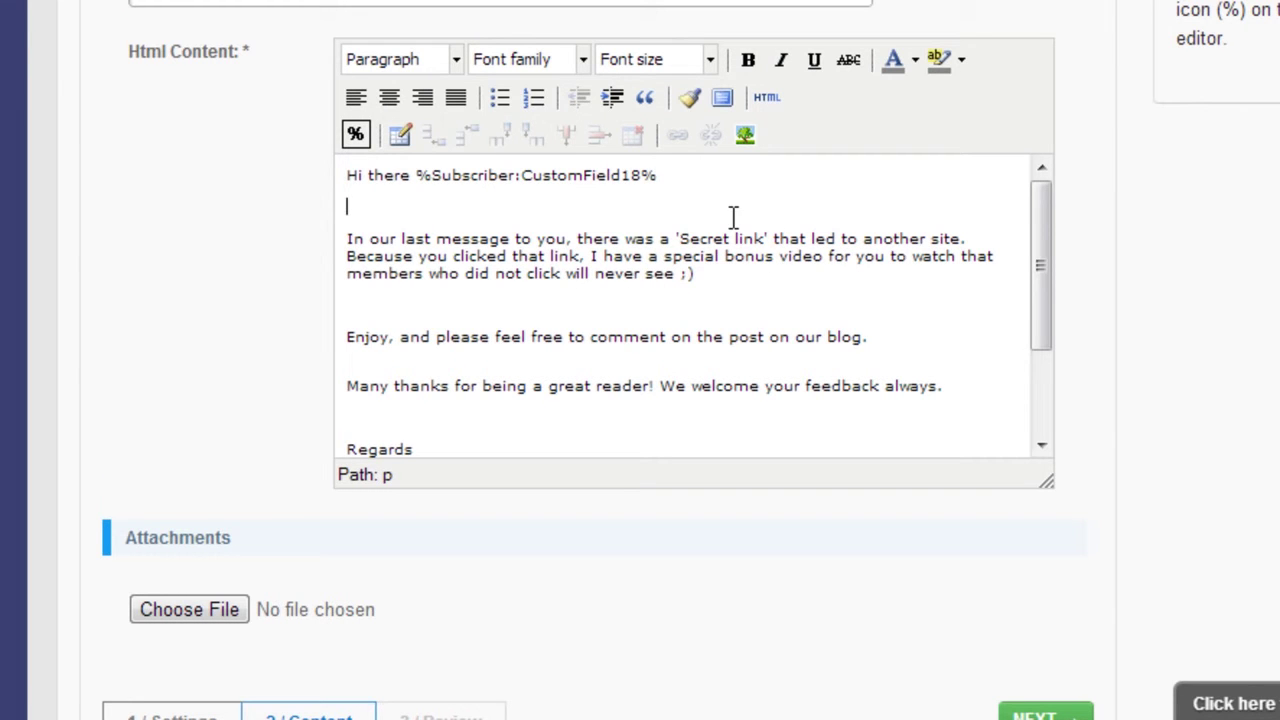
{"action": "scroll", "coordinate": [465, 268], "scroll_direction": "down", "scroll_amount": 3}
{"action": "scroll", "coordinate": [219, 283], "scroll_direction": "down", "scroll_amount": 3}
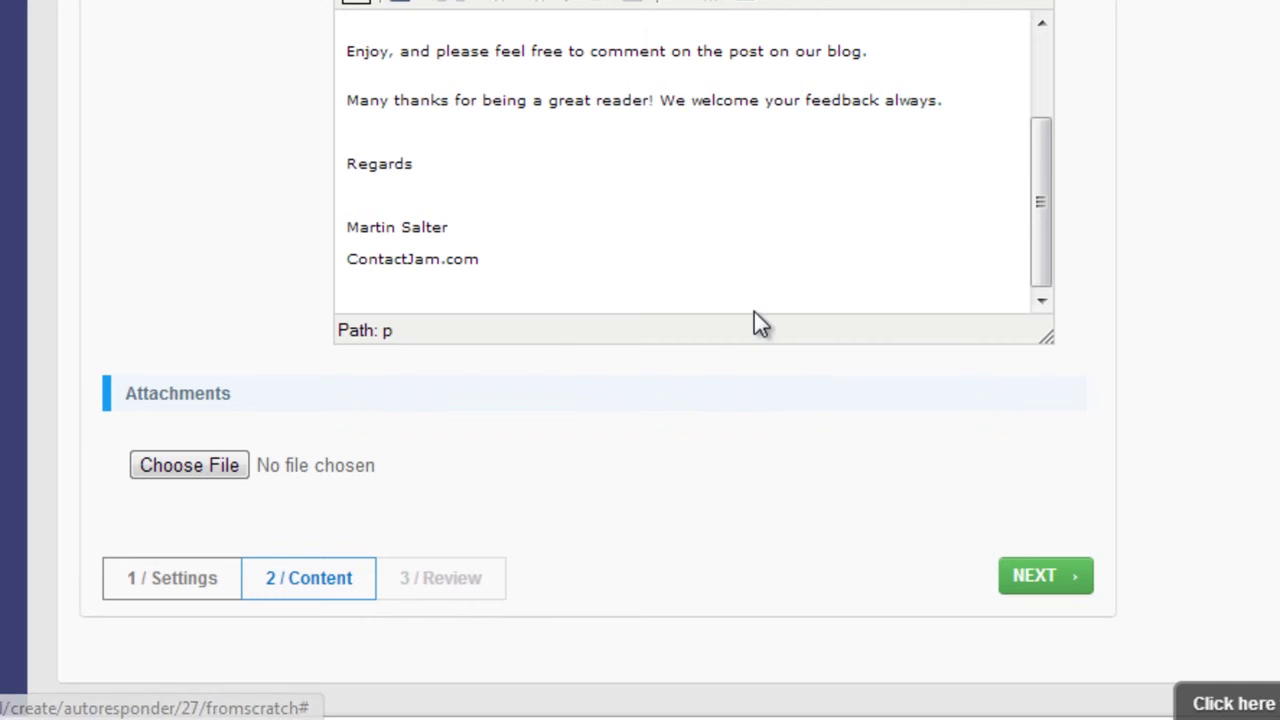
{"action": "scroll", "coordinate": [662, 83], "scroll_direction": "up", "scroll_amount": 3}
{"action": "scroll", "coordinate": [211, 320], "scroll_direction": "up", "scroll_amount": 3}
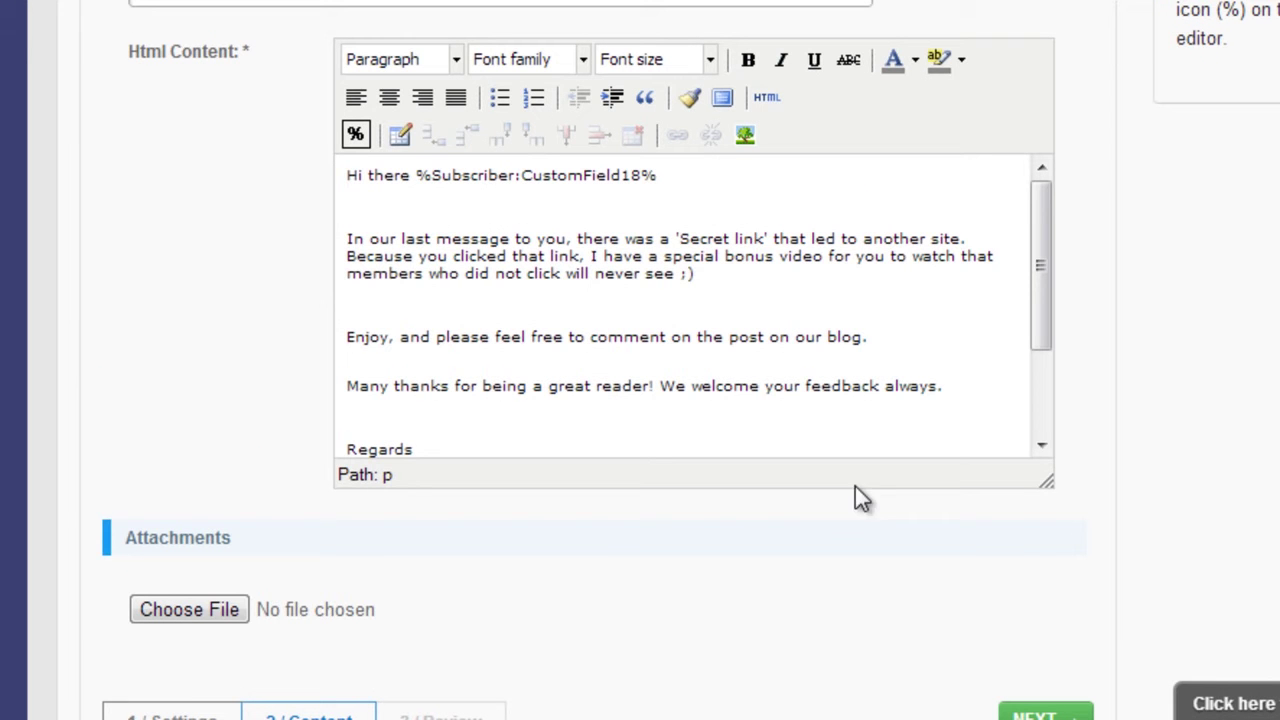
{"action": "scroll", "coordinate": [340, 280], "scroll_direction": "down", "scroll_amount": 3}
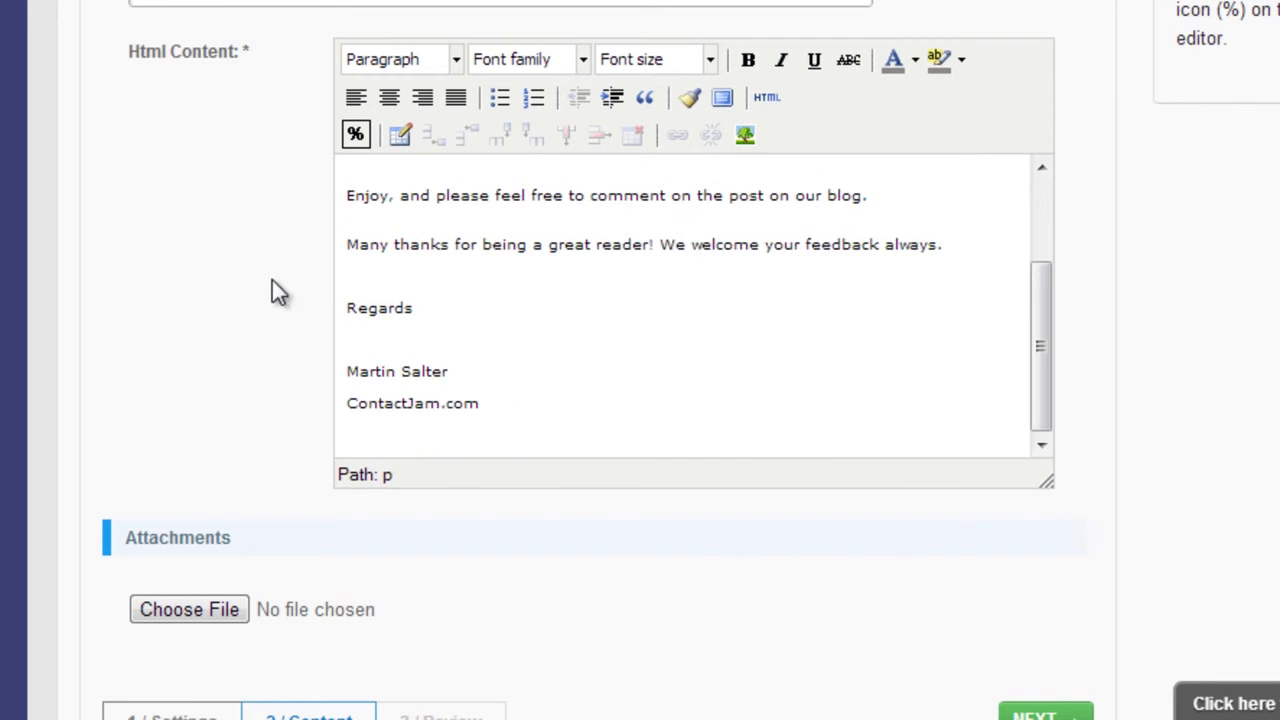
{"action": "scroll", "coordinate": [580, 455], "scroll_direction": "down", "scroll_amount": 3}
Step: Accept the email content and complete the review step to finish the auto responder
{"action": "left_click", "coordinate": [1041, 578]}
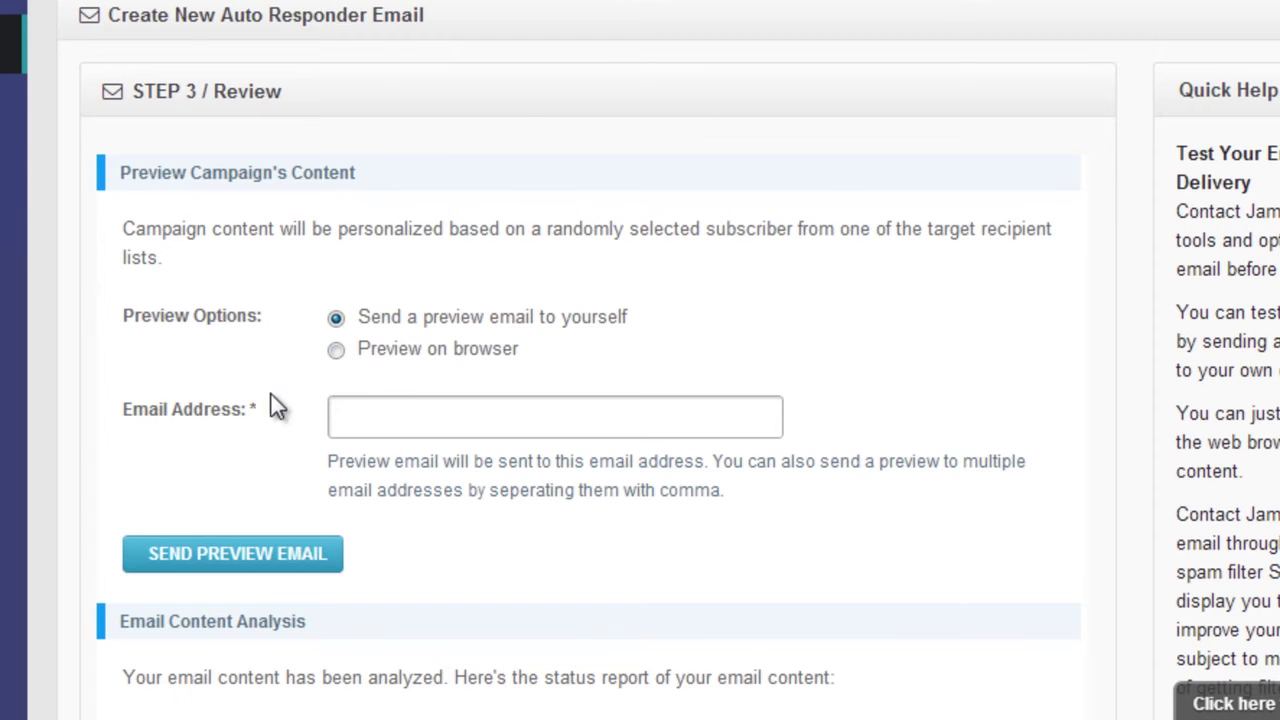
{"action": "scroll", "coordinate": [38, 358], "scroll_direction": "down", "scroll_amount": 6}
{"action": "scroll", "coordinate": [258, 368], "scroll_direction": "down", "scroll_amount": 5}
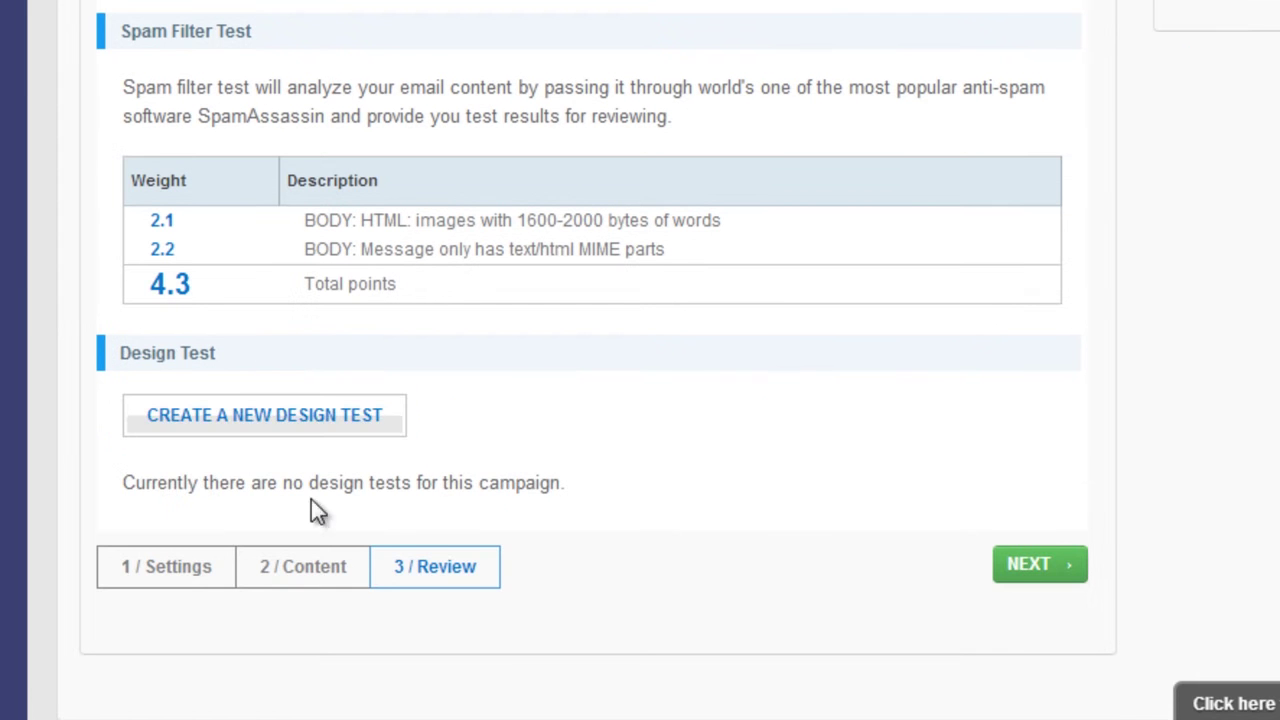
{"action": "left_click", "coordinate": [1038, 563]}
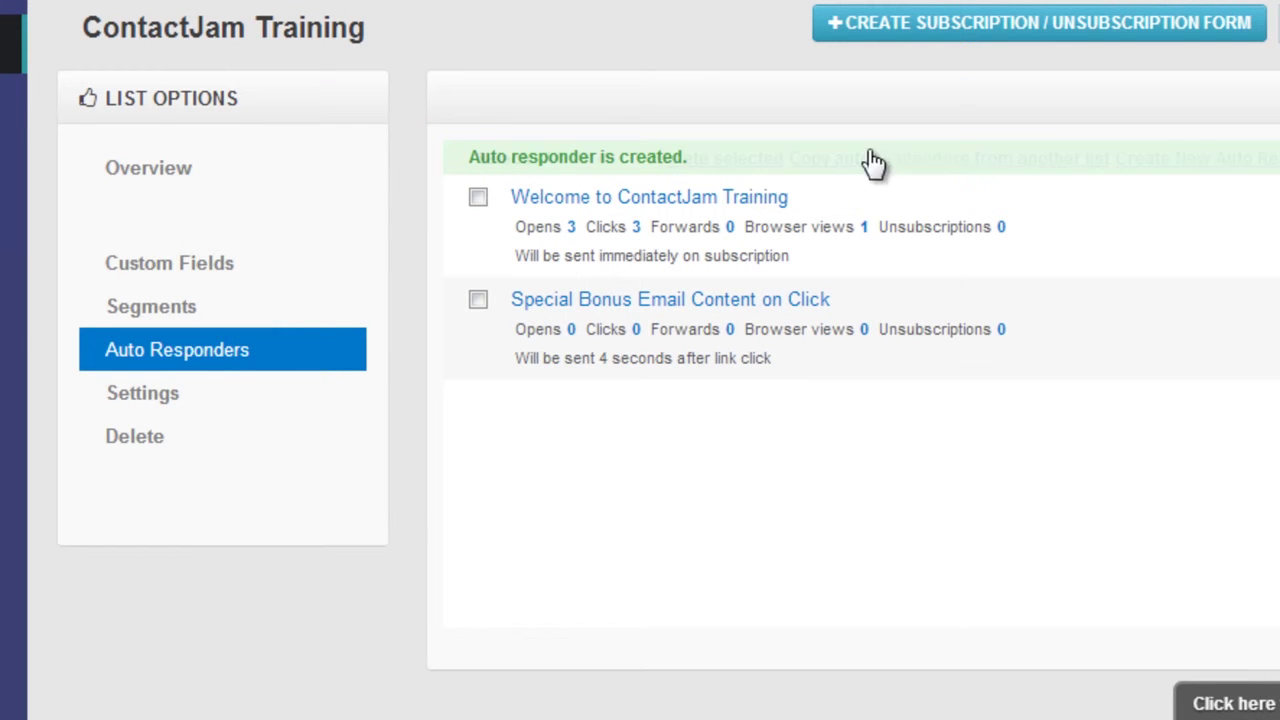
Step: Generate a subscription form for the ContactJam Training list that includes the First Name field
{"action": "left_click", "coordinate": [922, 30]}
{"action": "left_click", "coordinate": [344, 312]}
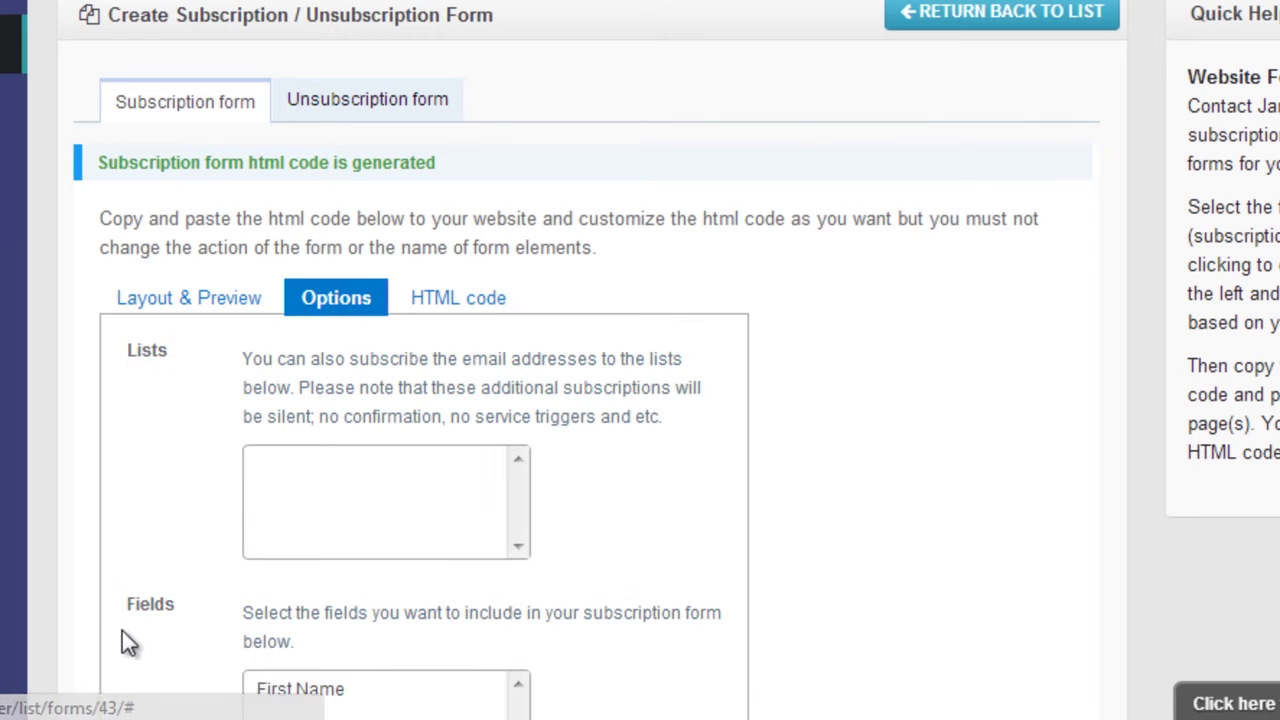
{"action": "left_click", "coordinate": [283, 686]}
{"action": "scroll", "coordinate": [283, 646], "scroll_direction": "down", "scroll_amount": 1}
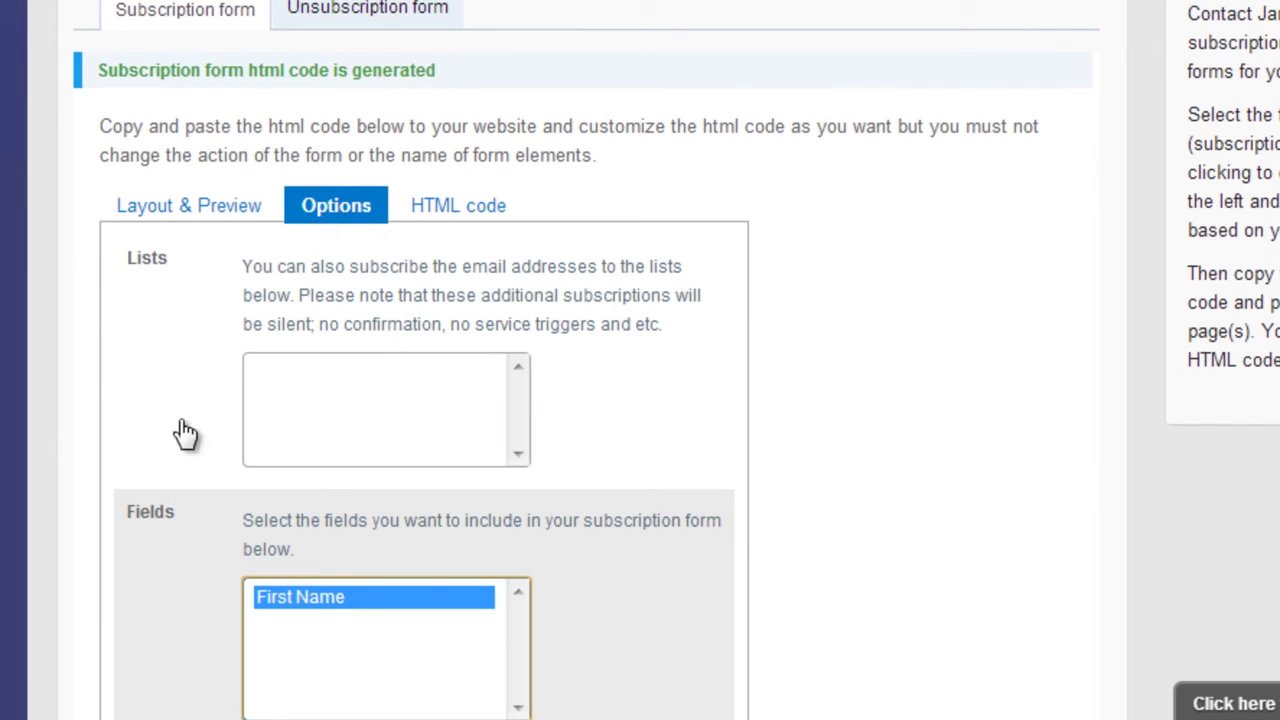
{"action": "scroll", "coordinate": [162, 491], "scroll_direction": "down", "scroll_amount": 3}
{"action": "left_click", "coordinate": [180, 500]}
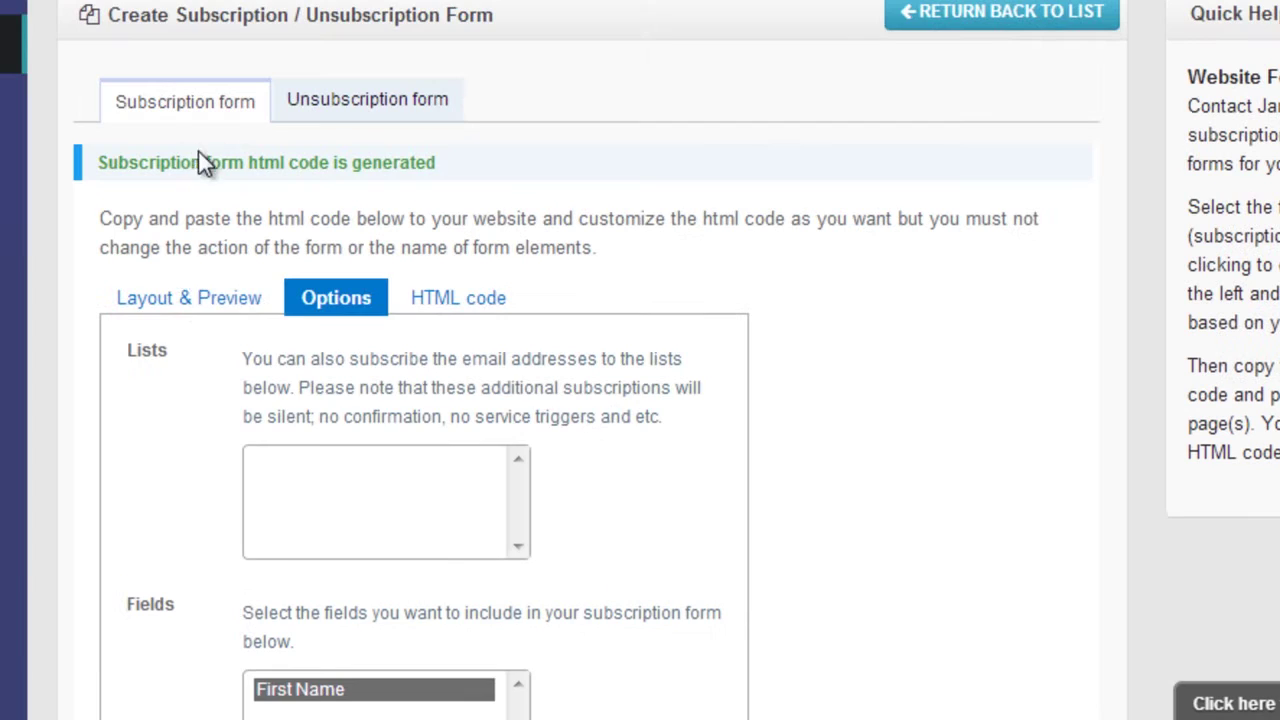
Step: Preview the subscription form's layout and apply the basic visual style
{"action": "left_click", "coordinate": [177, 298]}
{"action": "left_click", "coordinate": [505, 301]}
{"action": "left_click", "coordinate": [286, 312]}
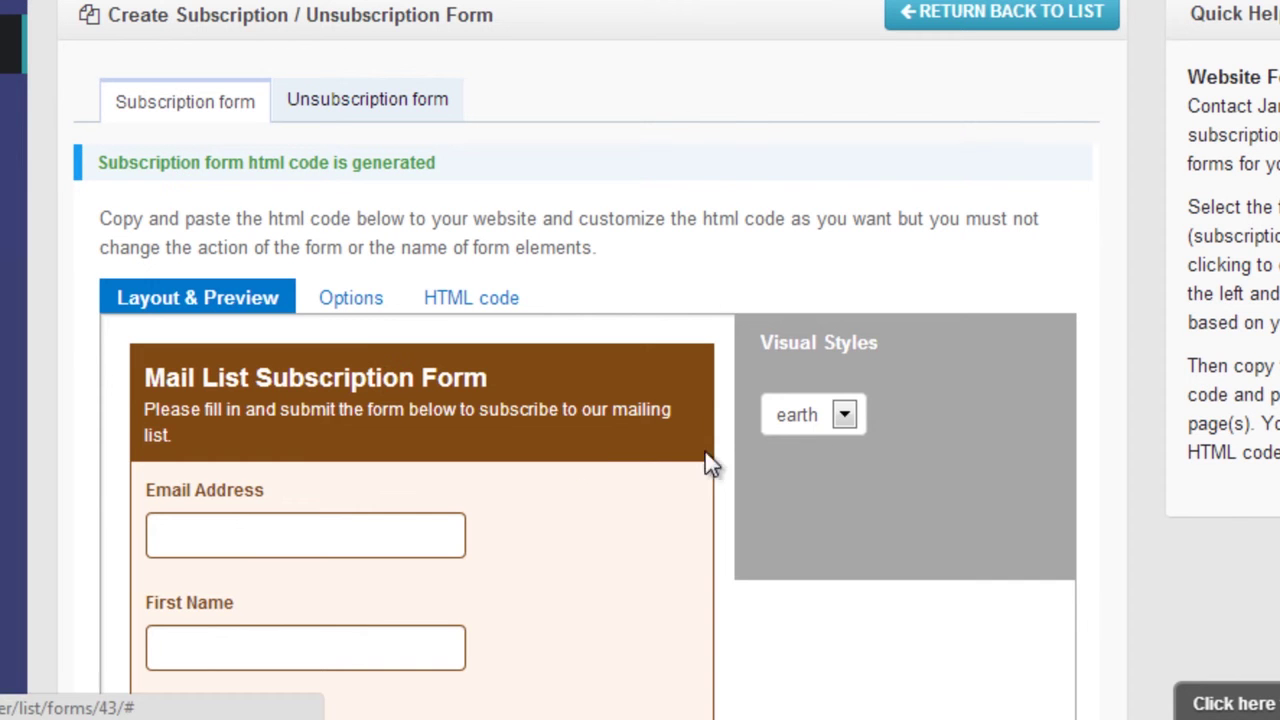
{"action": "left_click", "coordinate": [842, 416]}
{"action": "left_click", "coordinate": [798, 473]}
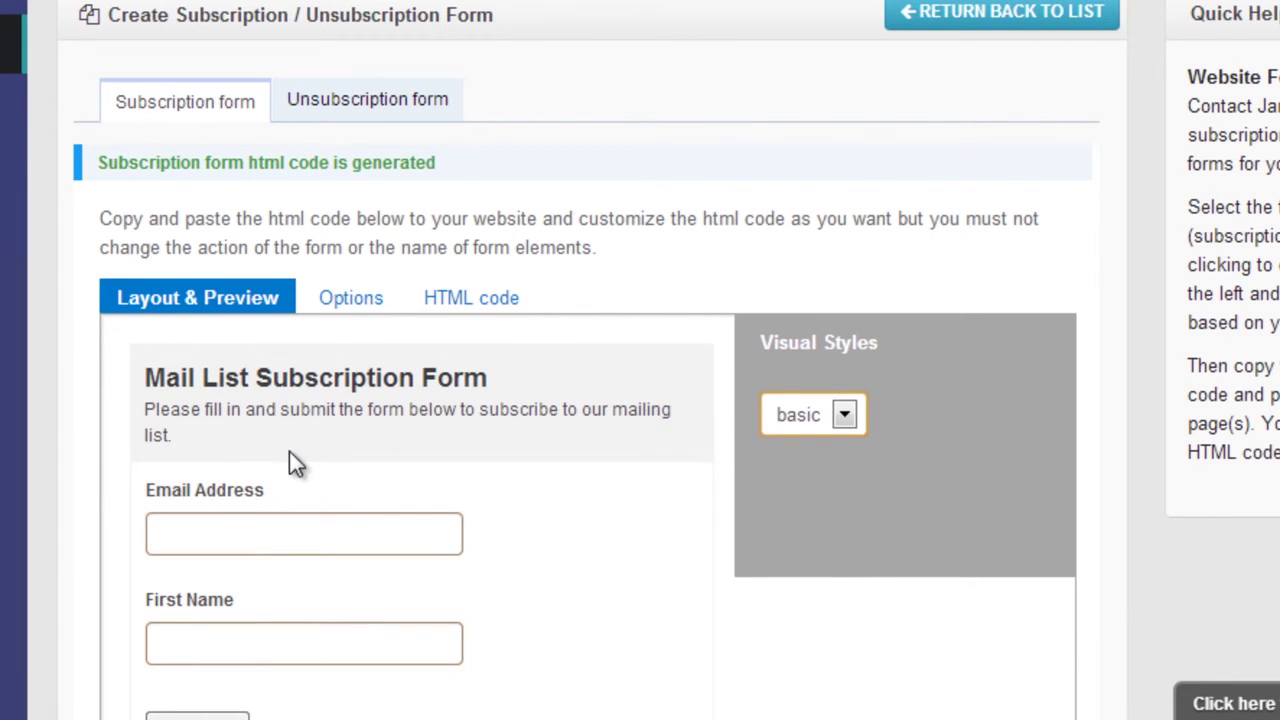
{"action": "scroll", "coordinate": [429, 206], "scroll_direction": "down", "scroll_amount": 3}
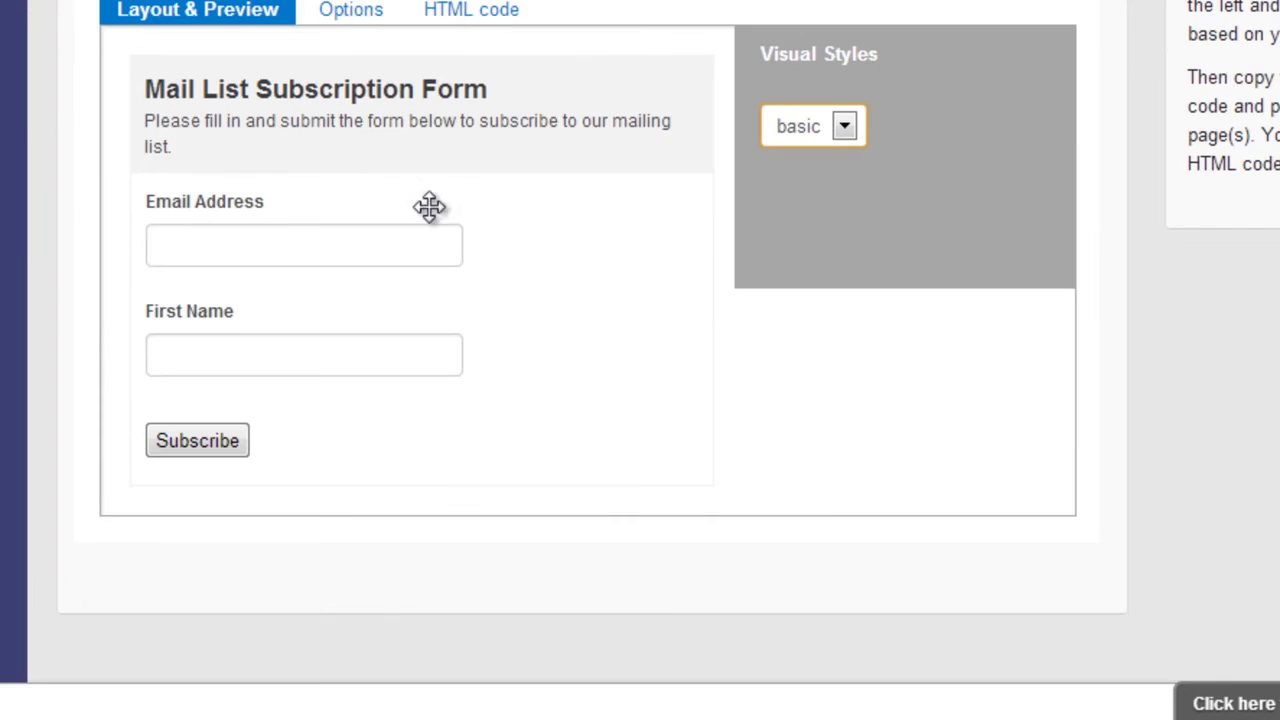
Step: Copy the subscription form's complete HTML code
{"action": "left_click", "coordinate": [443, 13]}
{"action": "left_click_drag", "start_coordinate": [140, 358], "coordinate": [400, 719]}
{"action": "right_click", "coordinate": [500, 212]}
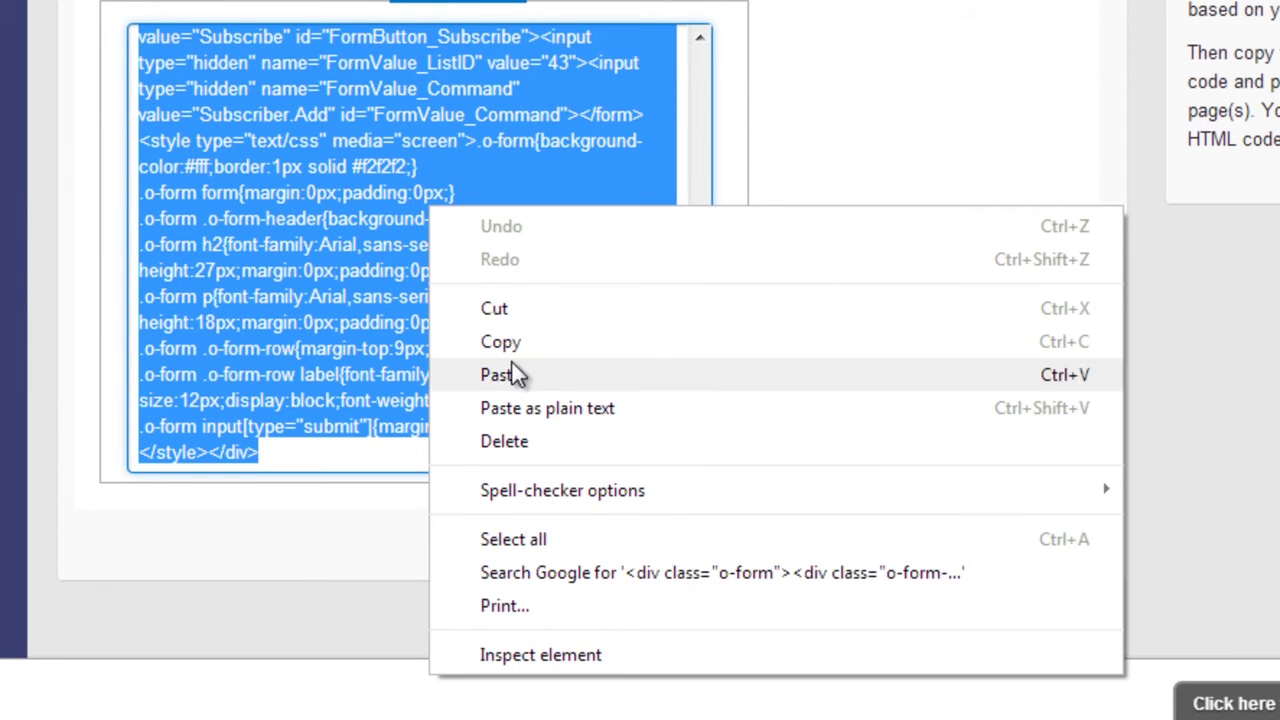
{"action": "left_click", "coordinate": [513, 262]}
Step: On the web page with the subscription form, enter the subscriber's email address and first name and submit the form
{"action": "scroll", "coordinate": [543, 272], "scroll_direction": "up", "scroll_amount": 3}
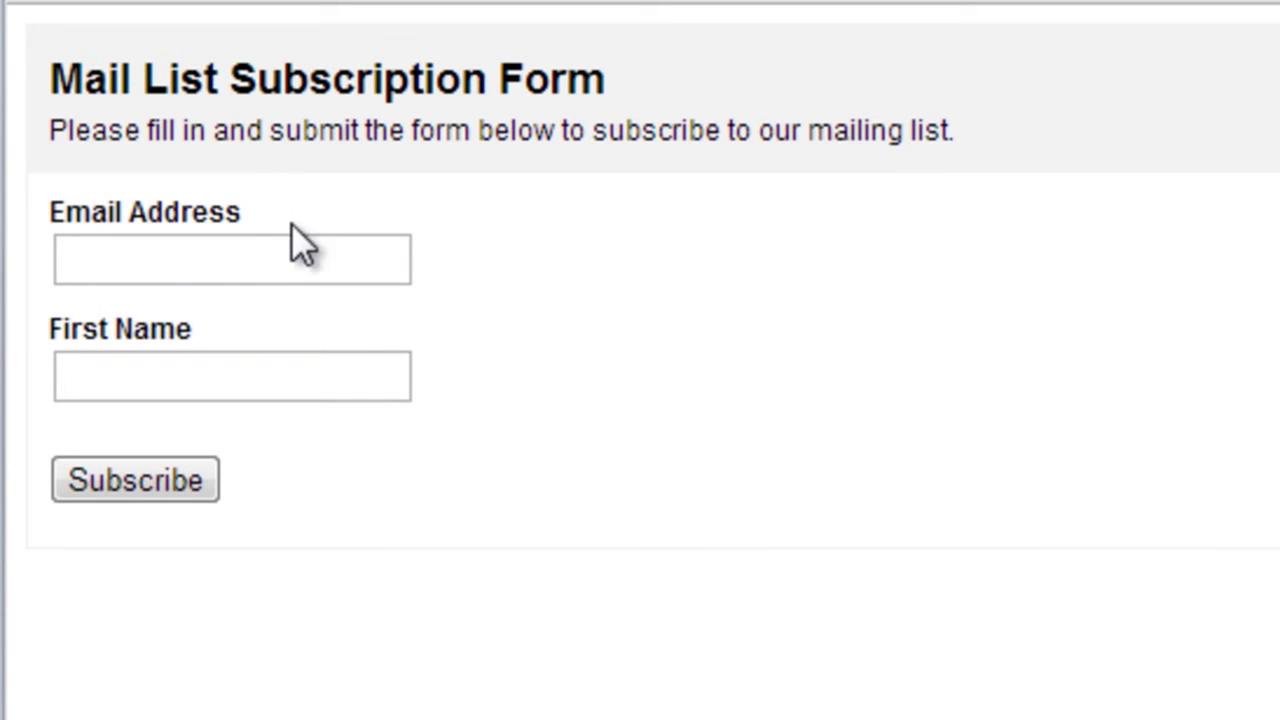
{"action": "left_click", "coordinate": [234, 260]}
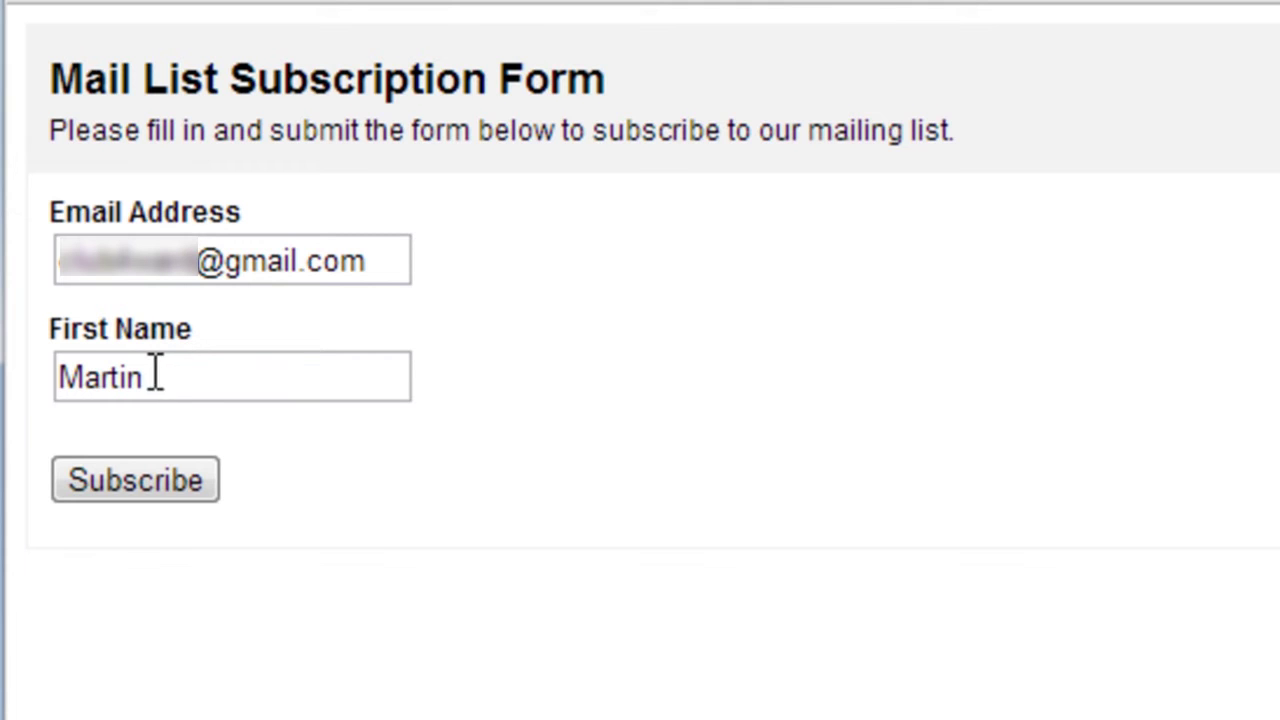
{"action": "left_click", "coordinate": [137, 484]}
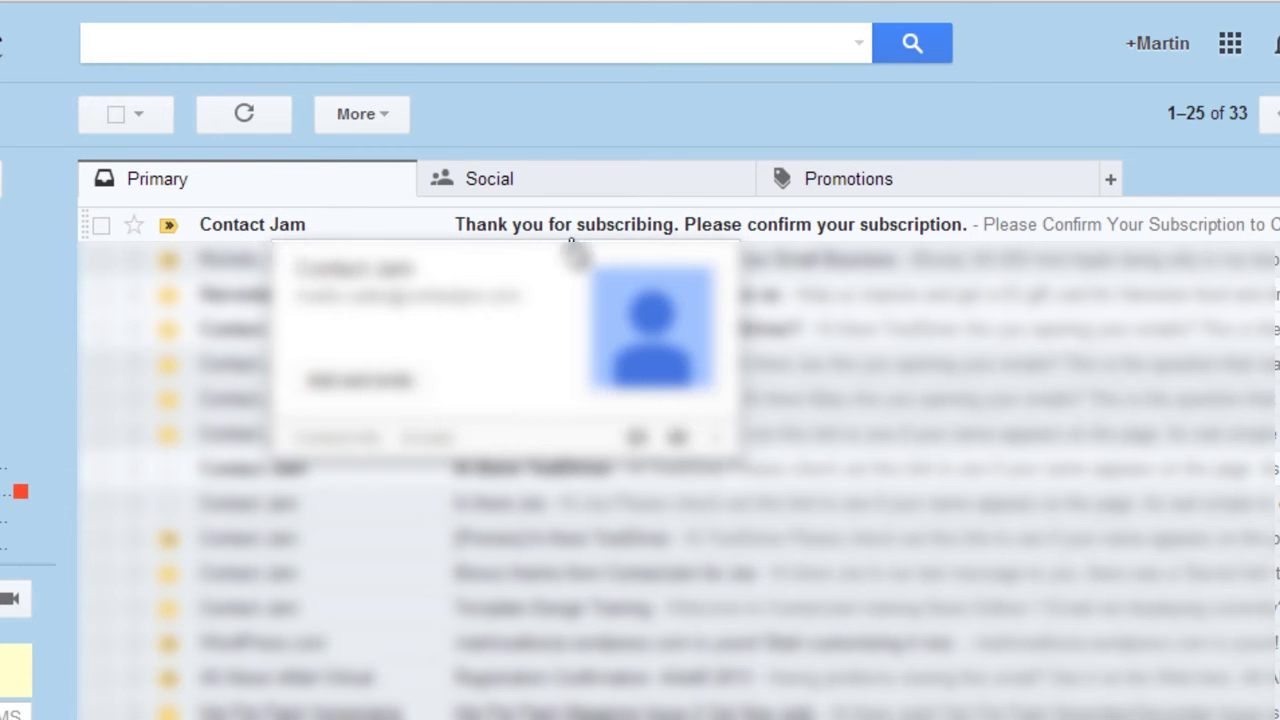
Step: In Gmail, open the Contact Jam confirmation email, confirm the subscription through its link, and close the resulting page
{"action": "left_click", "coordinate": [274, 221]}
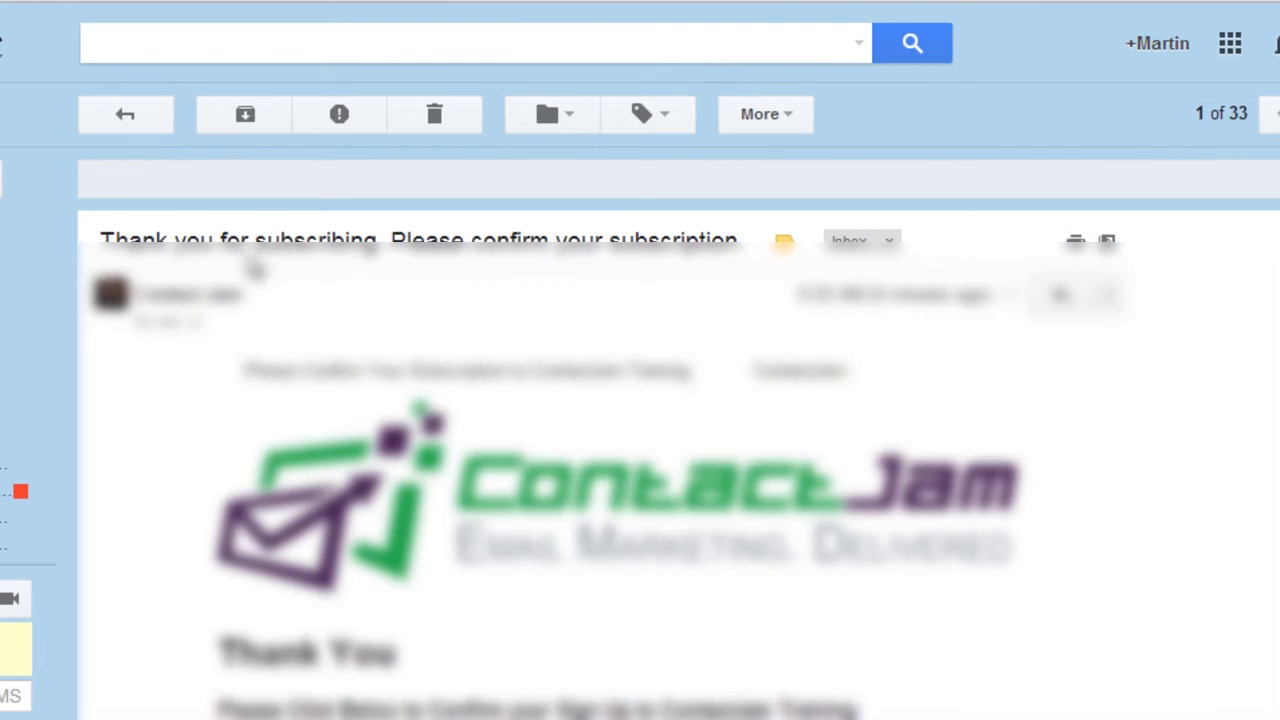
{"action": "scroll", "coordinate": [300, 445], "scroll_direction": "down", "scroll_amount": 1}
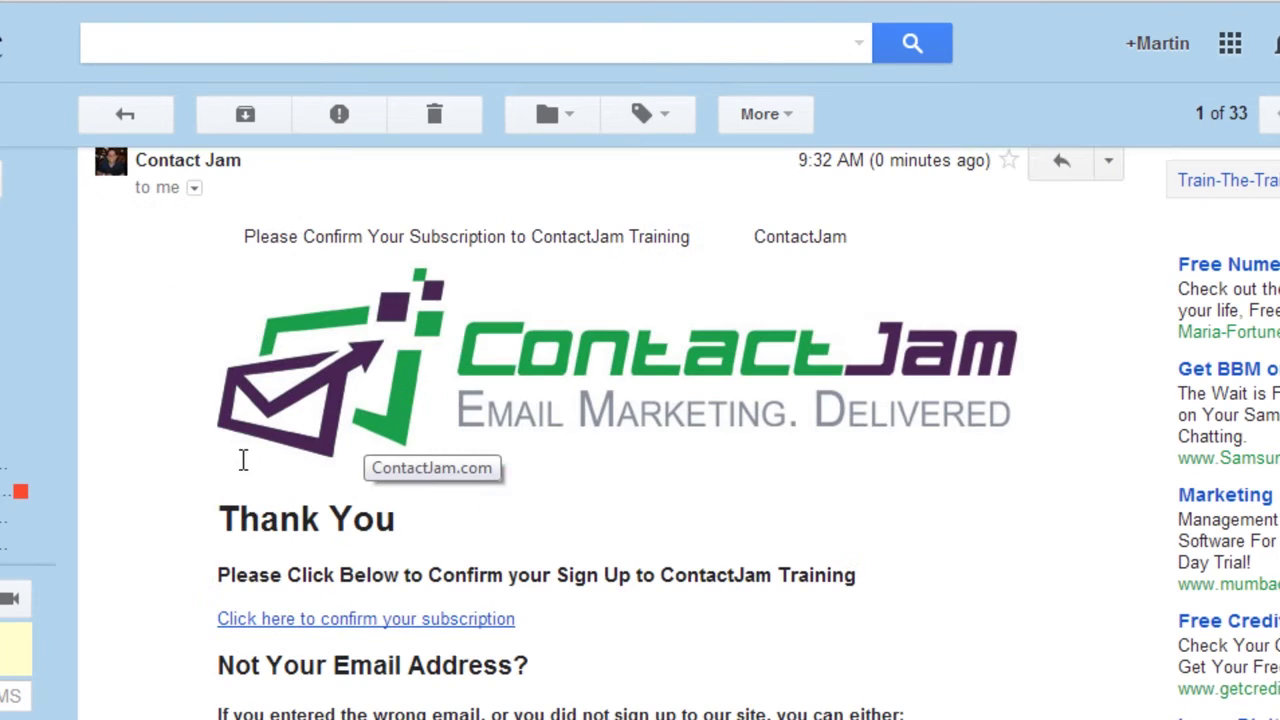
{"action": "left_click", "coordinate": [301, 621]}
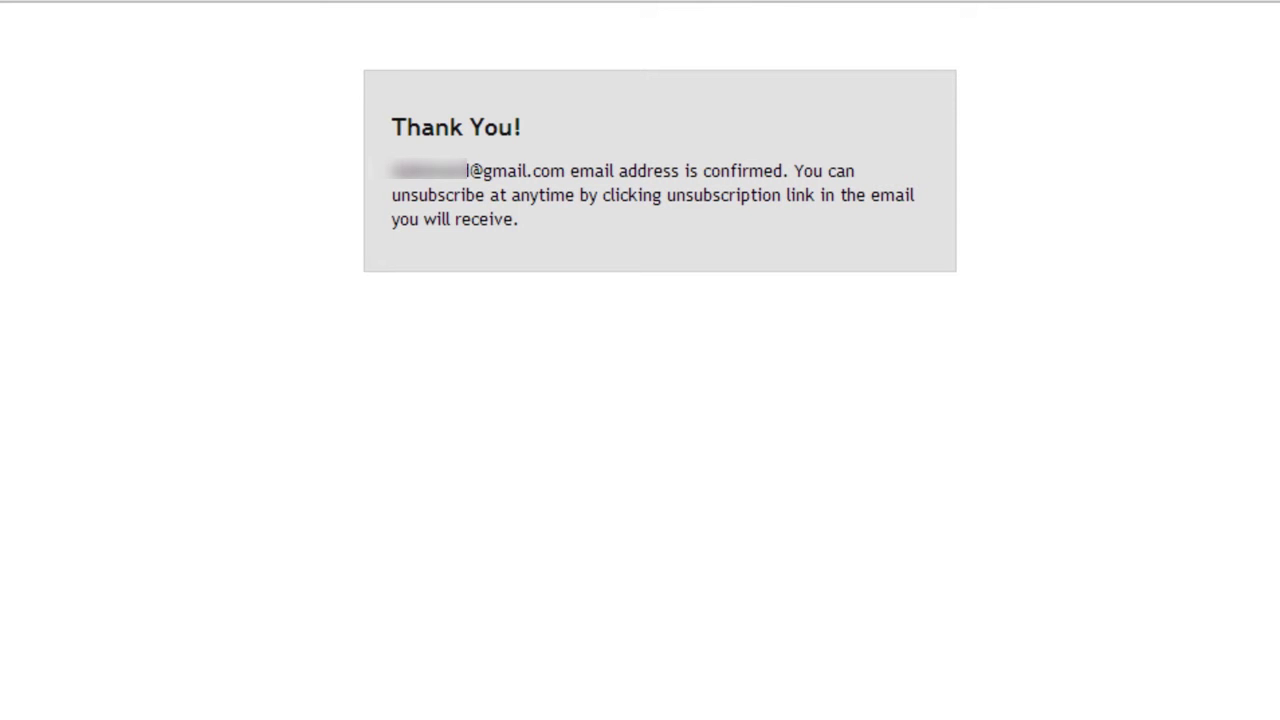
{"action": "key", "text": "ctrl+w"}
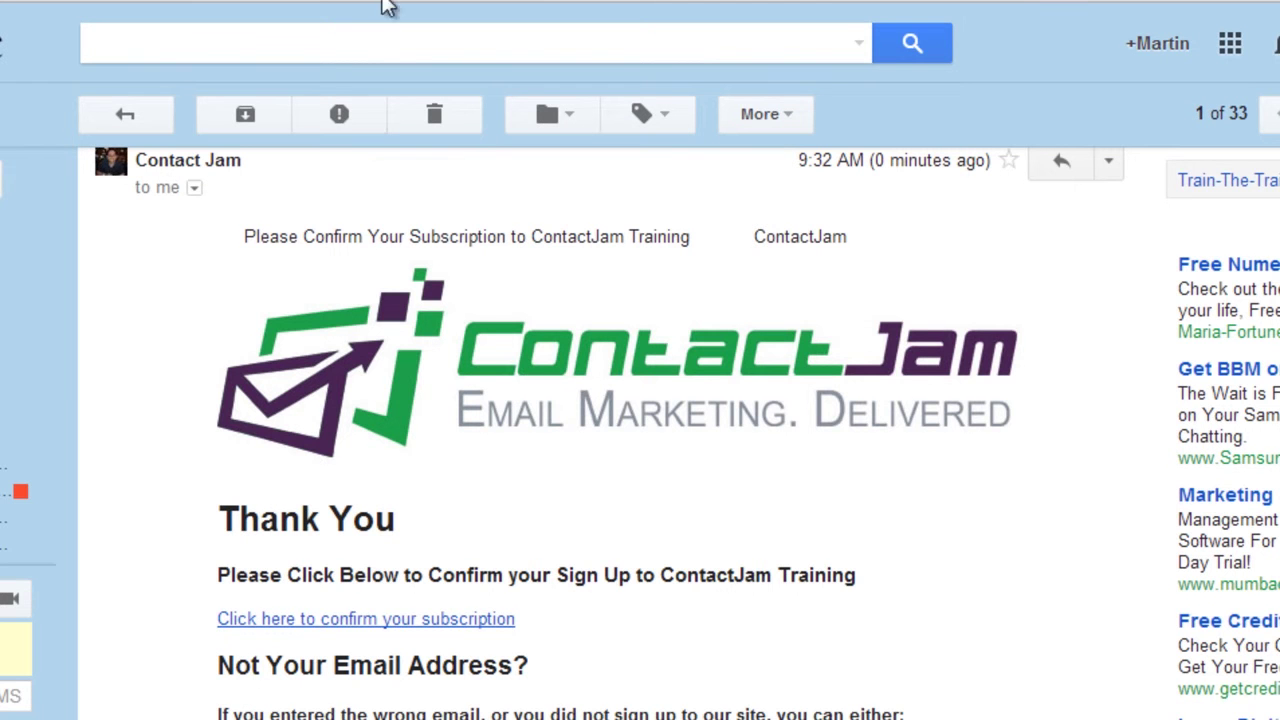
Step: Delete the subscription confirmation email and open the Template Design Training email from Contact Jam
{"action": "left_click", "coordinate": [433, 113]}
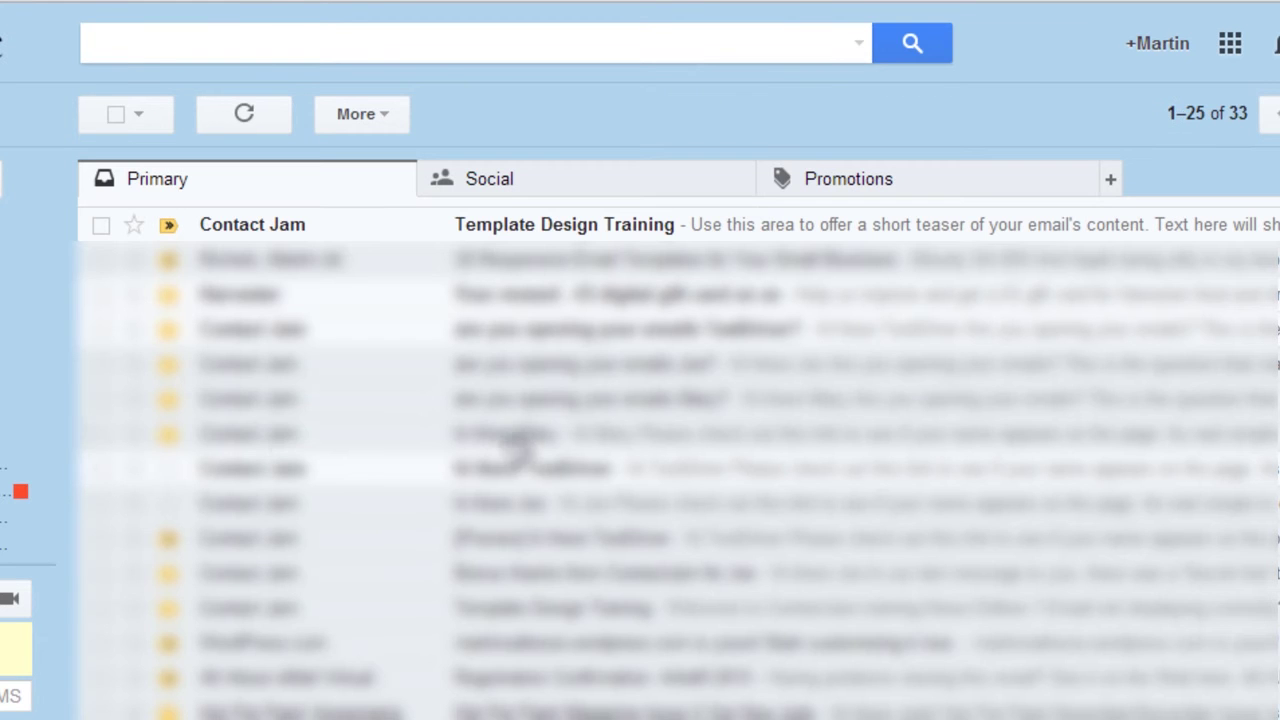
{"action": "left_click", "coordinate": [257, 229]}
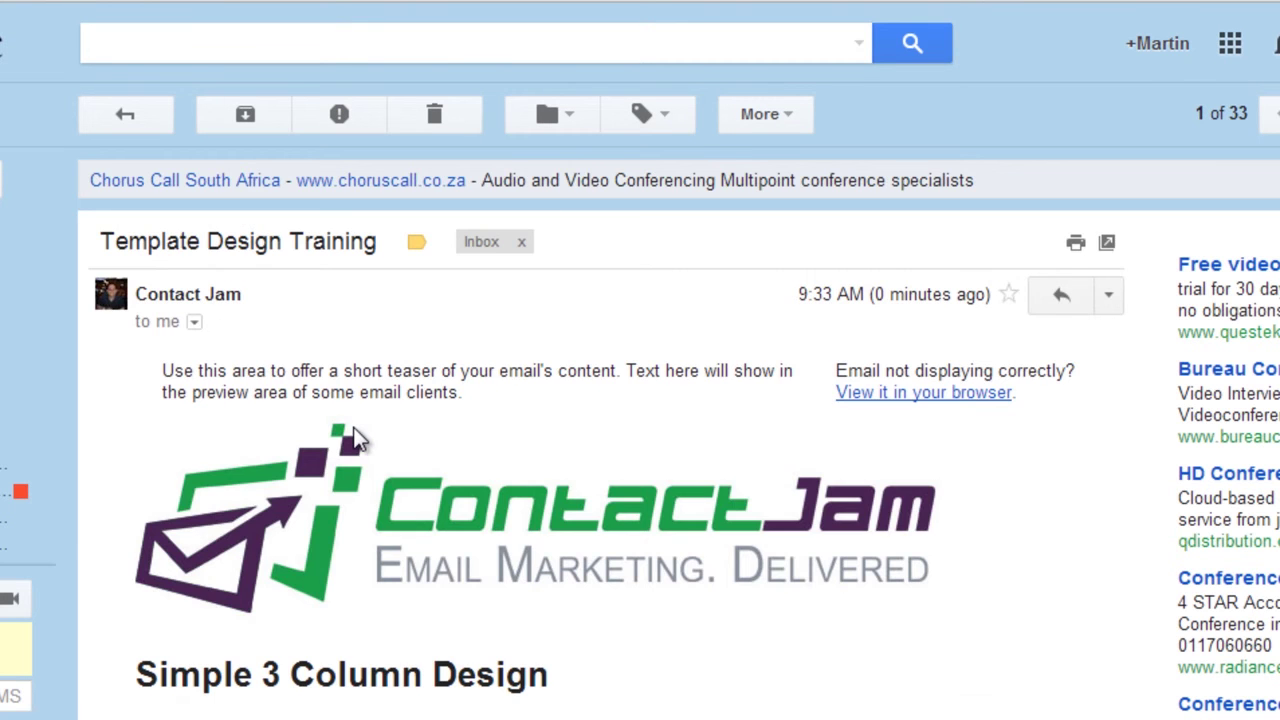
Step: Follow the bonus content link in the Template Design Training email's first column and look over the Conditional URLs page
{"action": "scroll", "coordinate": [356, 440], "scroll_direction": "down", "scroll_amount": 9}
{"action": "scroll", "coordinate": [340, 413], "scroll_direction": "down", "scroll_amount": 3}
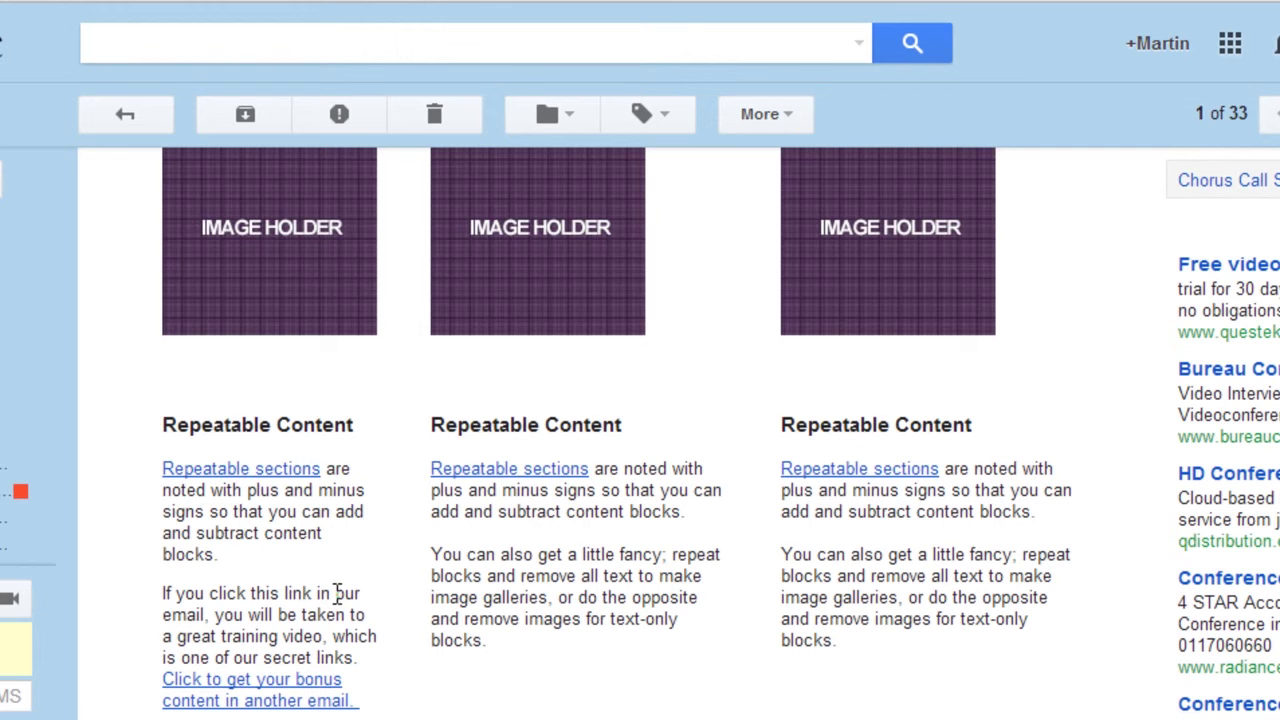
{"action": "scroll", "coordinate": [340, 580], "scroll_direction": "up", "scroll_amount": 7}
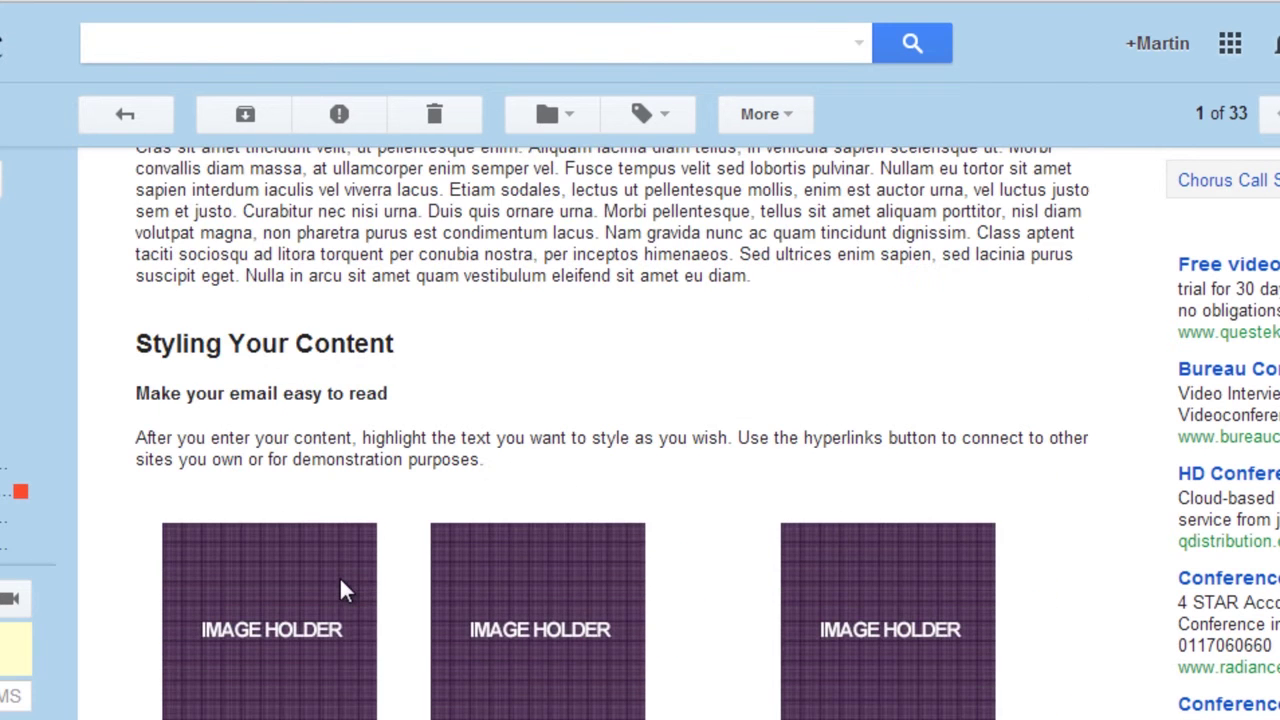
{"action": "scroll", "coordinate": [347, 581], "scroll_direction": "down", "scroll_amount": 5}
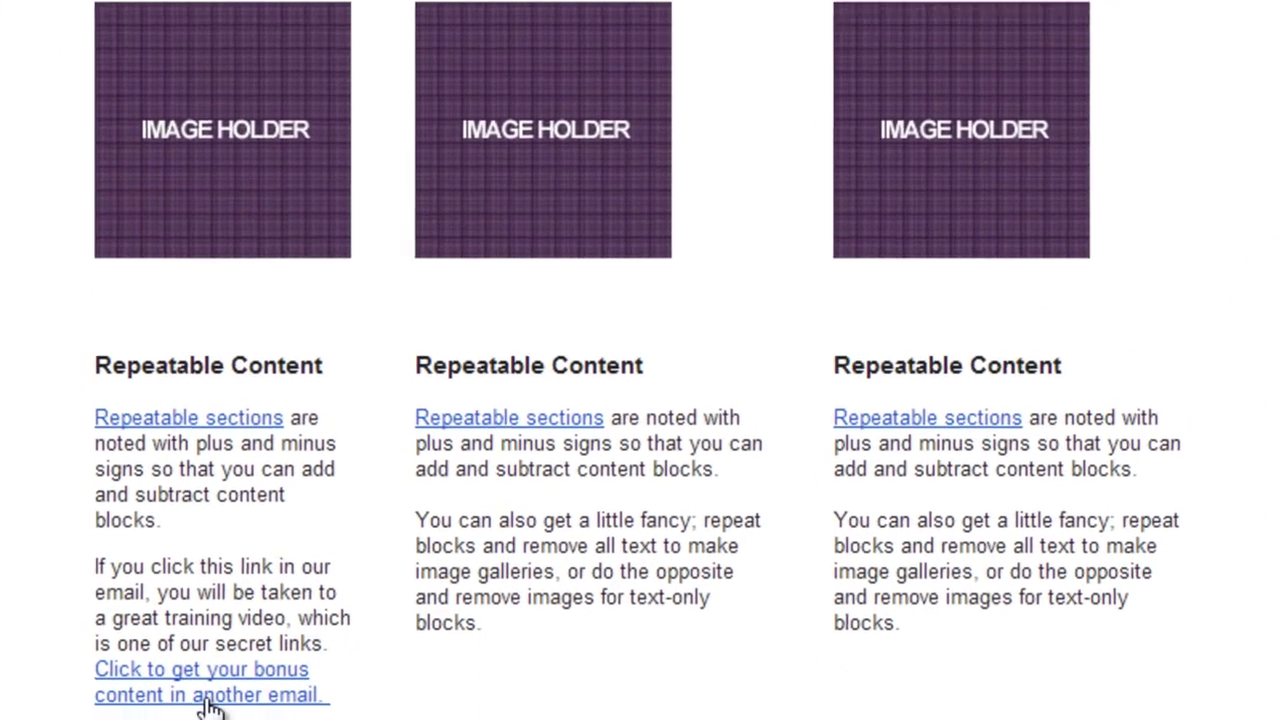
{"action": "scroll", "coordinate": [228, 150], "scroll_direction": "down", "scroll_amount": 5}
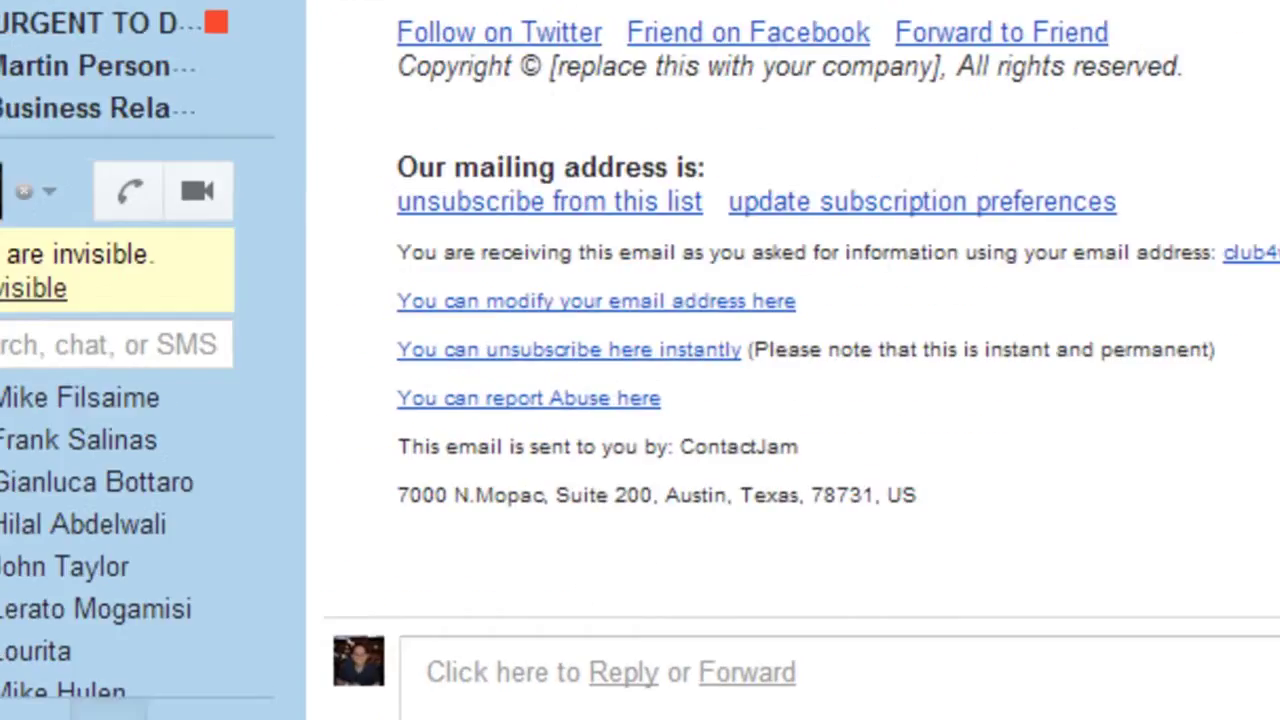
{"action": "left_click", "coordinate": [238, 205]}
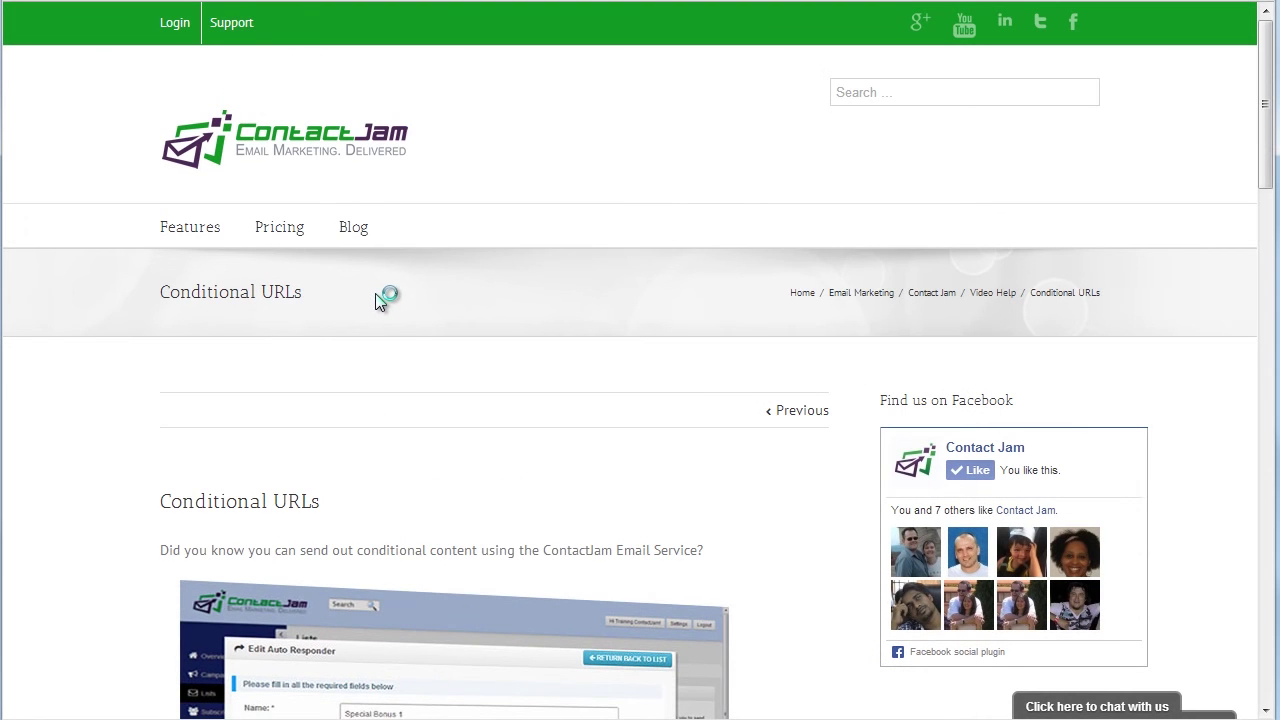
{"action": "scroll", "coordinate": [157, 323], "scroll_direction": "down", "scroll_amount": 3}
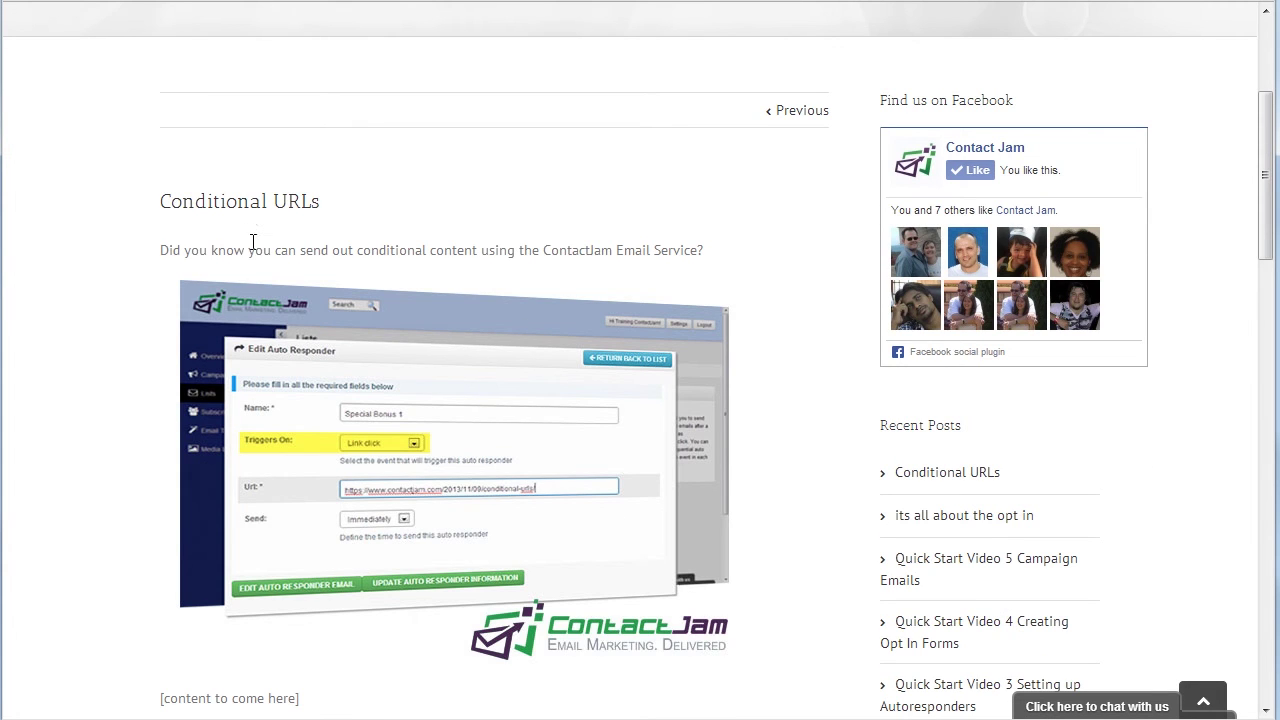
{"action": "scroll", "coordinate": [284, 233], "scroll_direction": "up", "scroll_amount": 3}
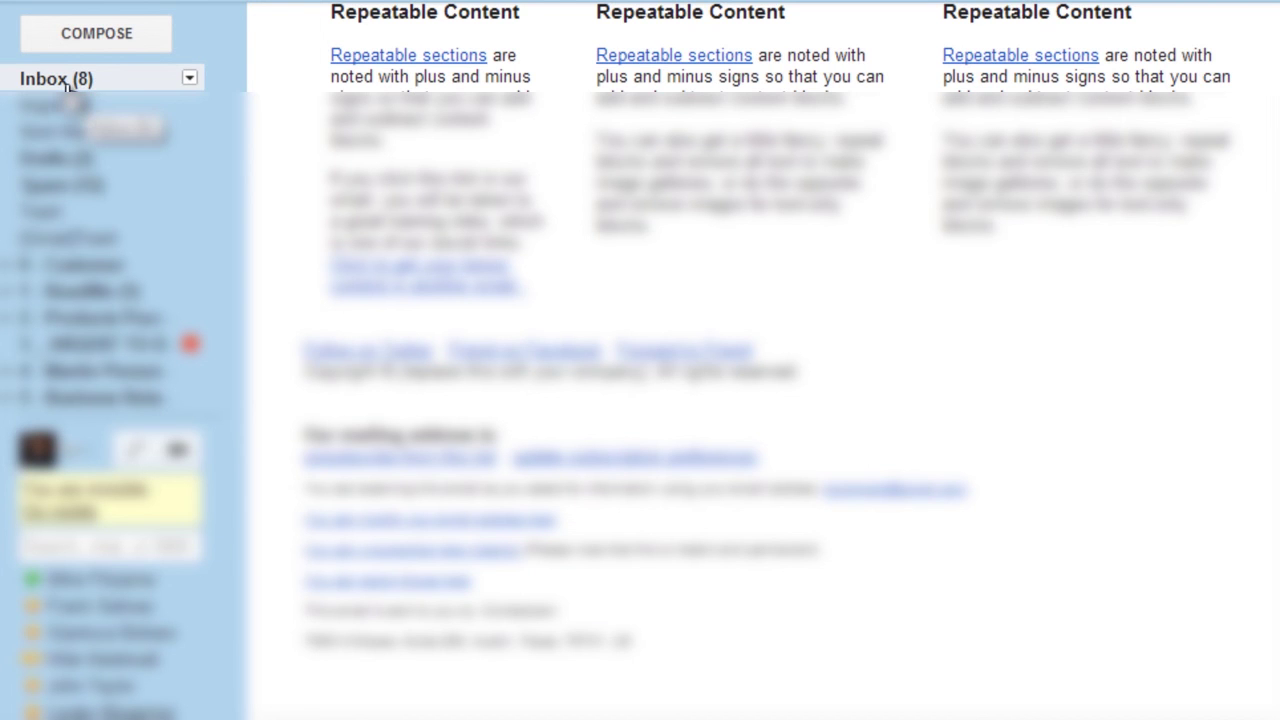
Step: Return to the Gmail inbox and open the "Bonus thanks from ContactJam" email
{"action": "left_click", "coordinate": [67, 88]}
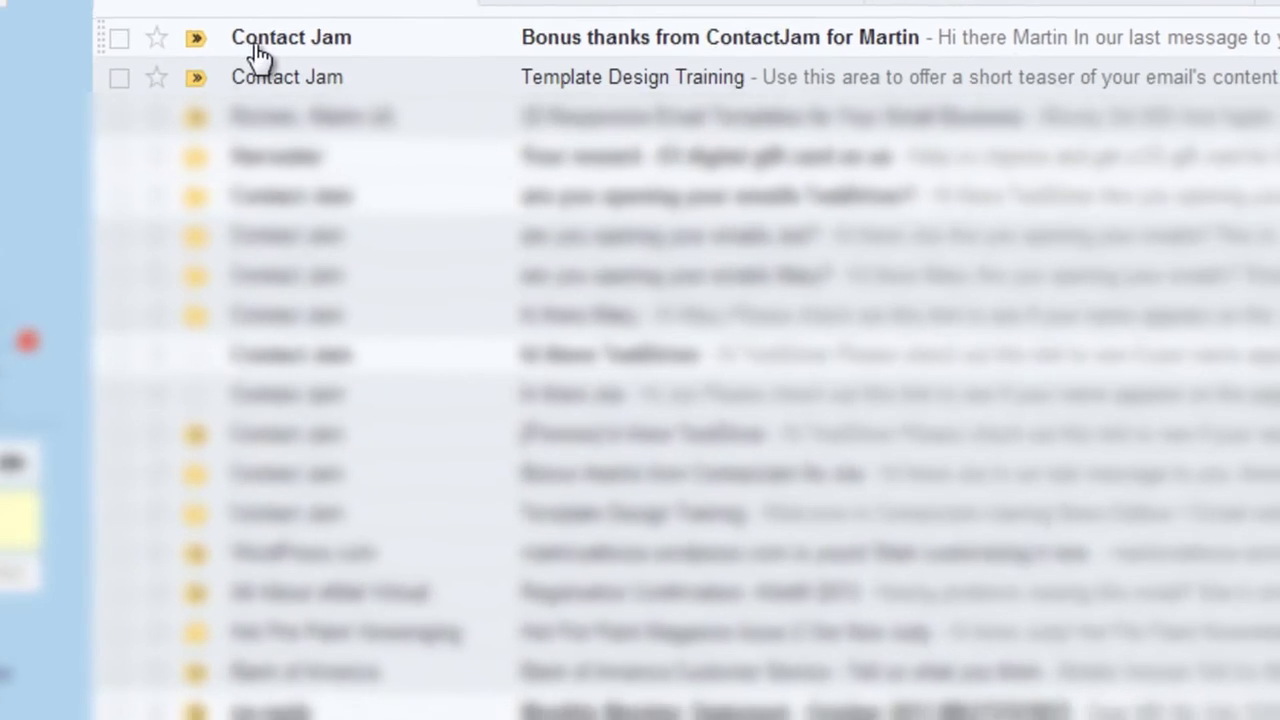
{"action": "left_click", "coordinate": [391, 88]}
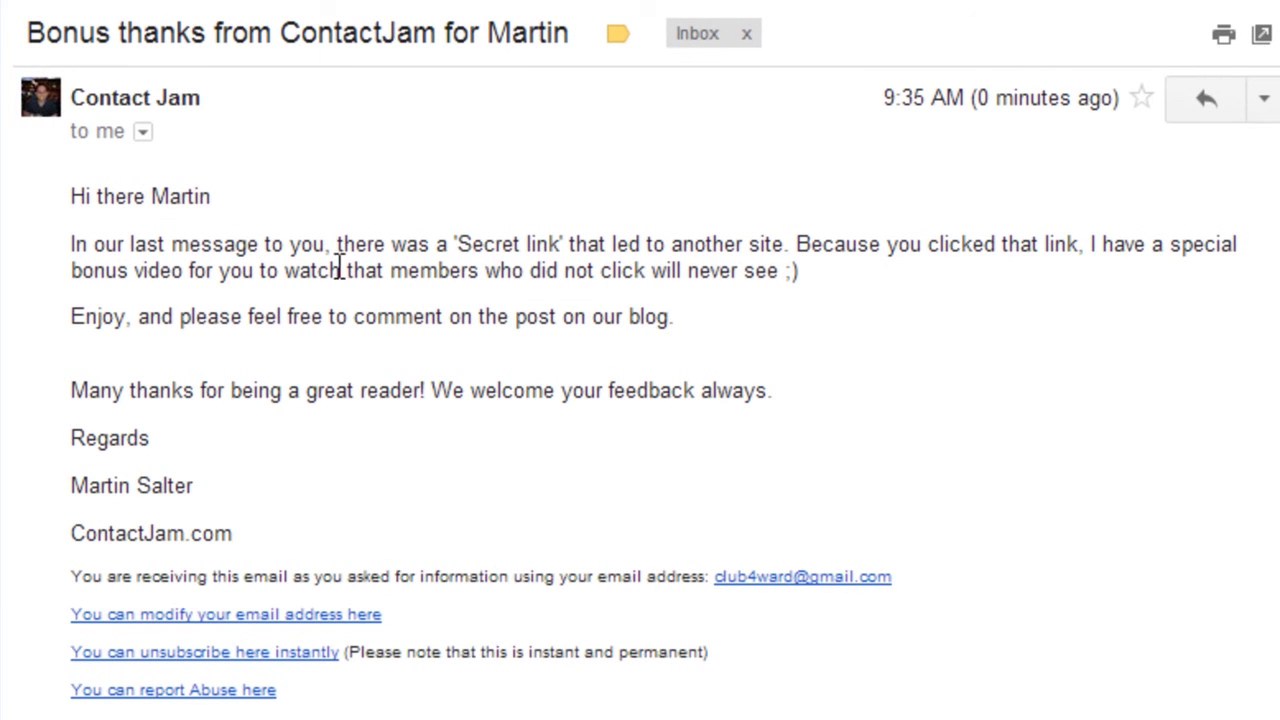